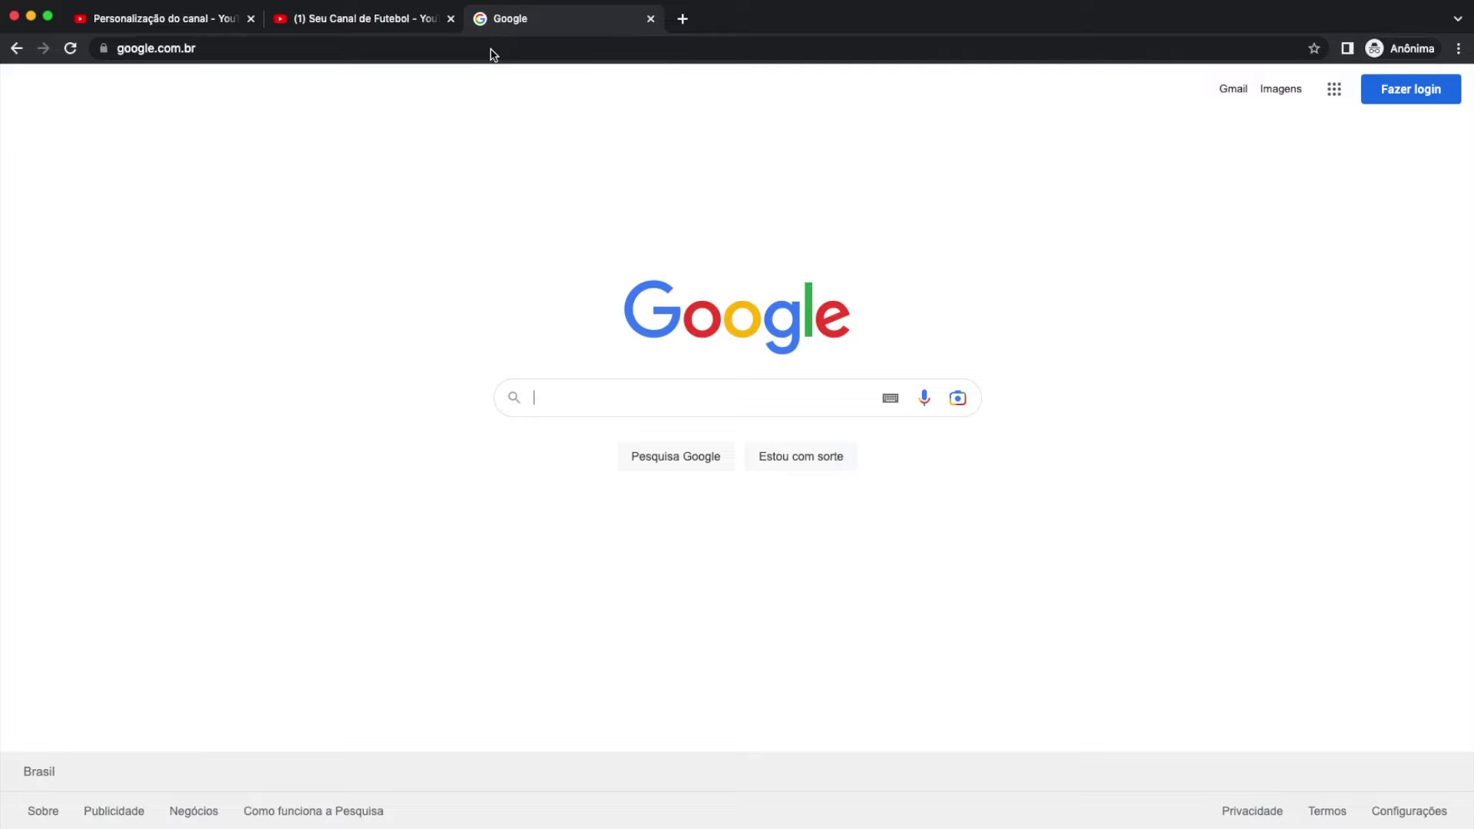
# Search Google for "copa do mundo 2022" and look through the news results for a story topic
pyautogui.write('copa')
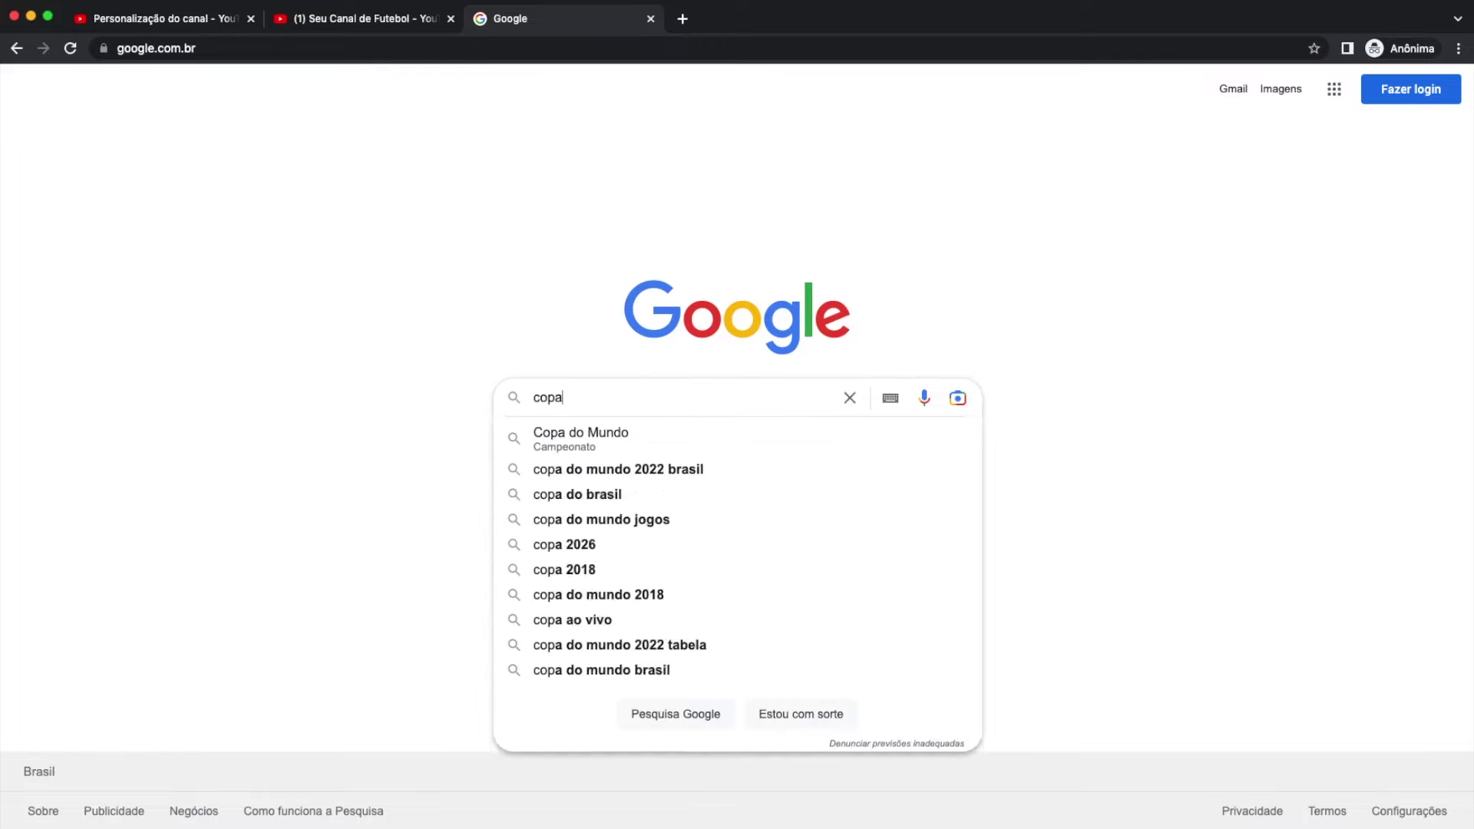
pyautogui.write(' do mundo 2022')
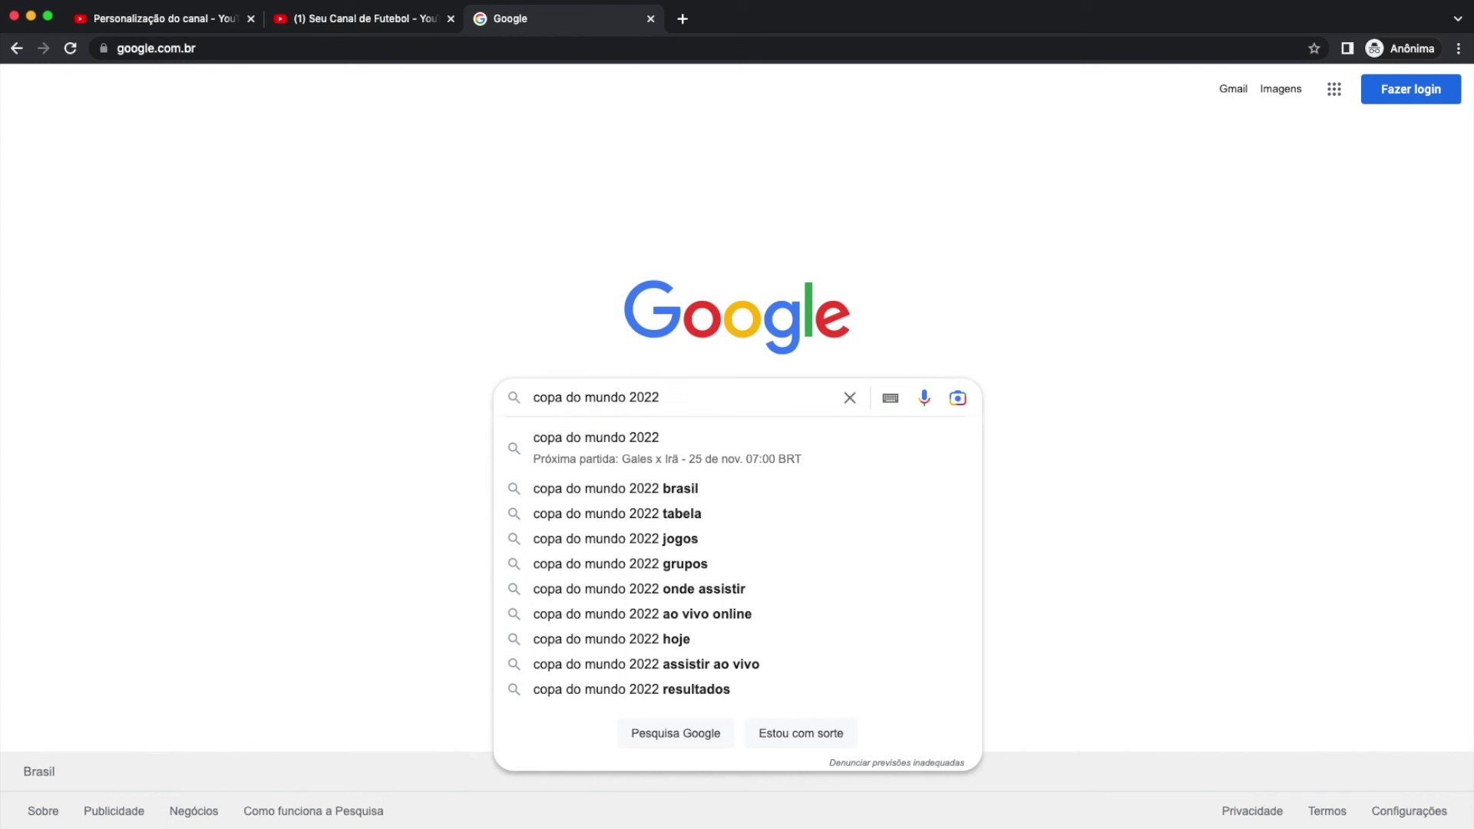
pyautogui.press('Return')
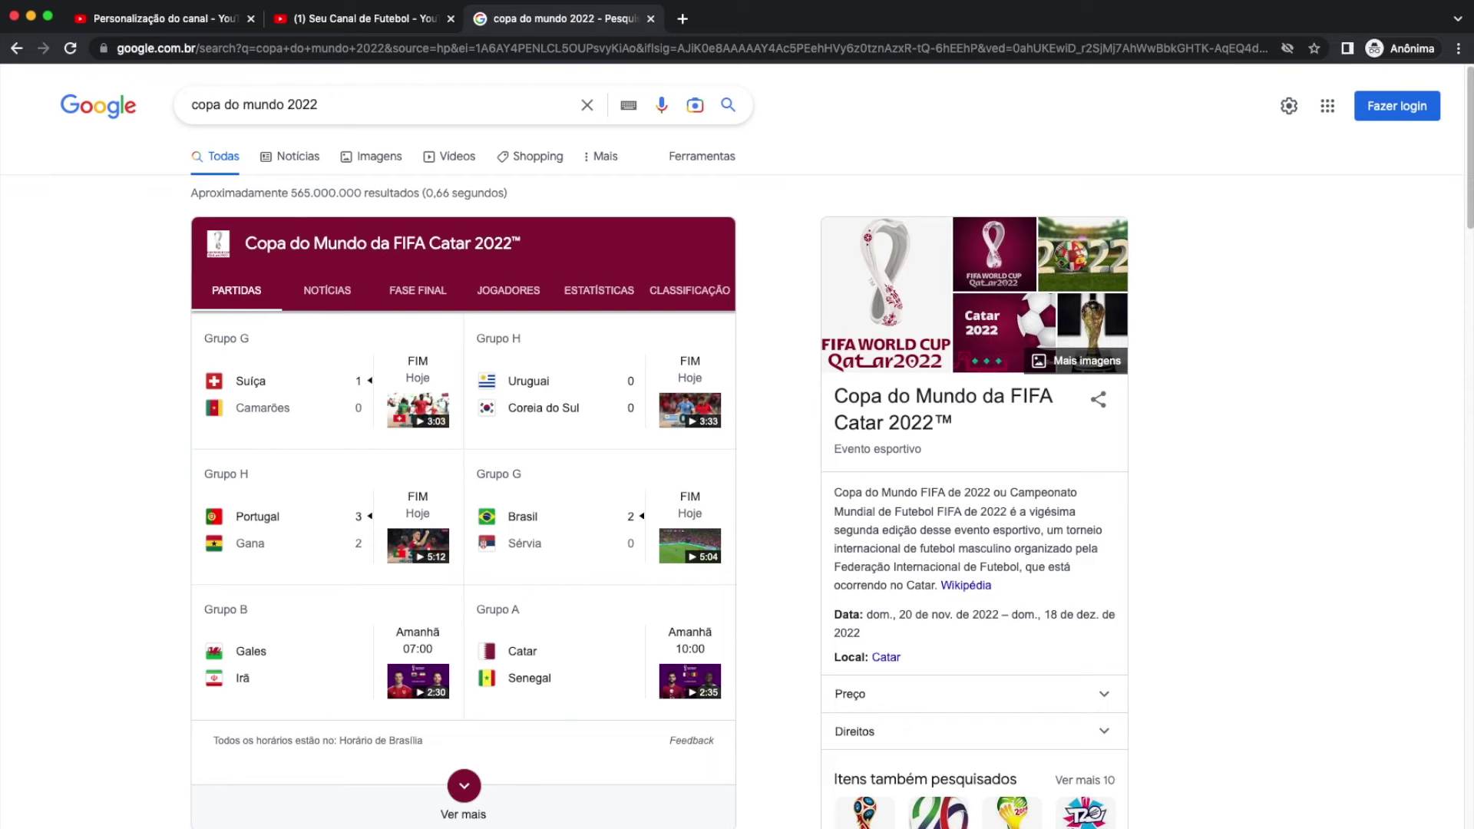
pyautogui.click(295, 157)
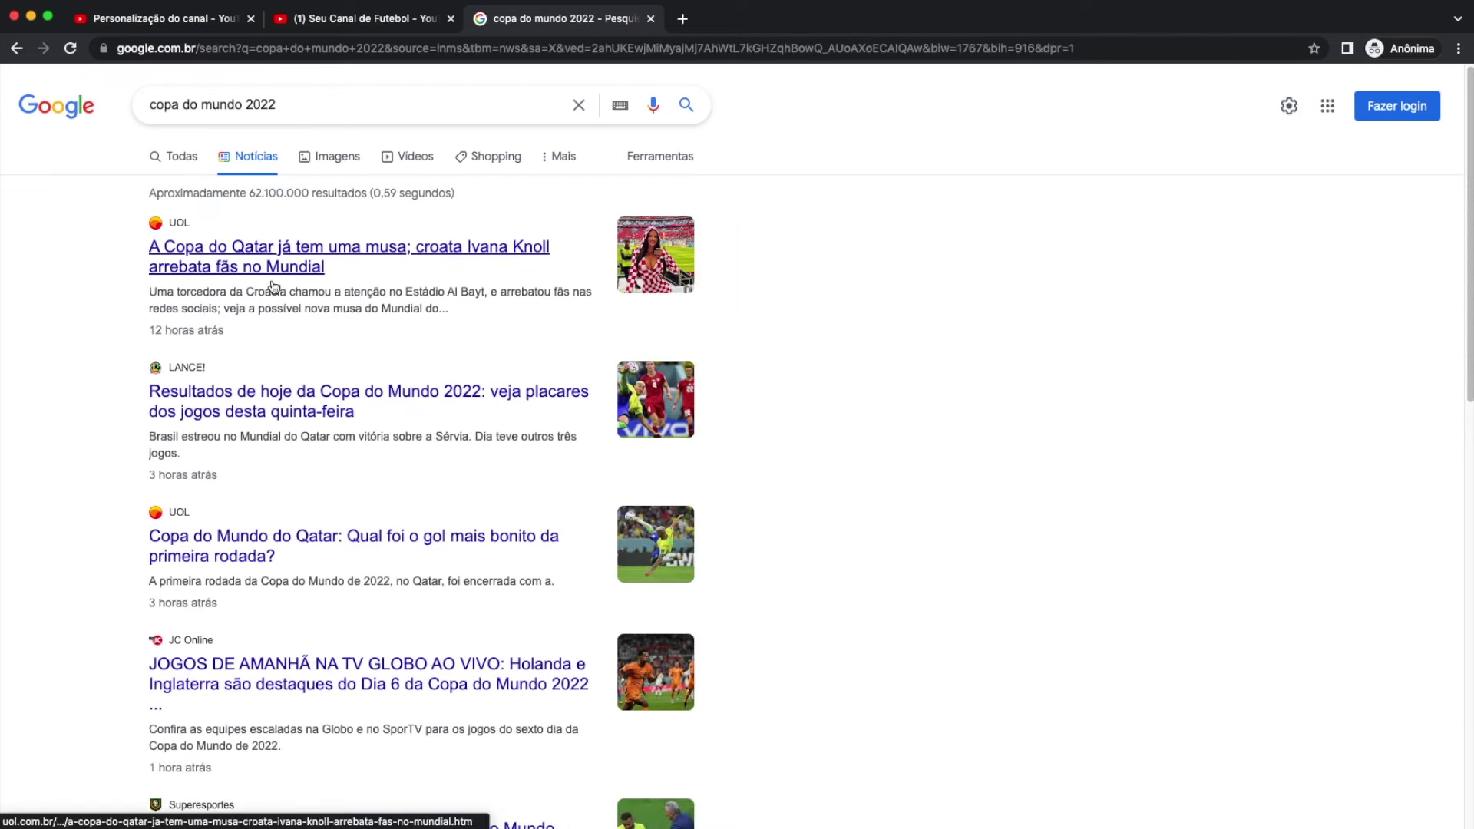
pyautogui.scroll(-2, 280, 567)
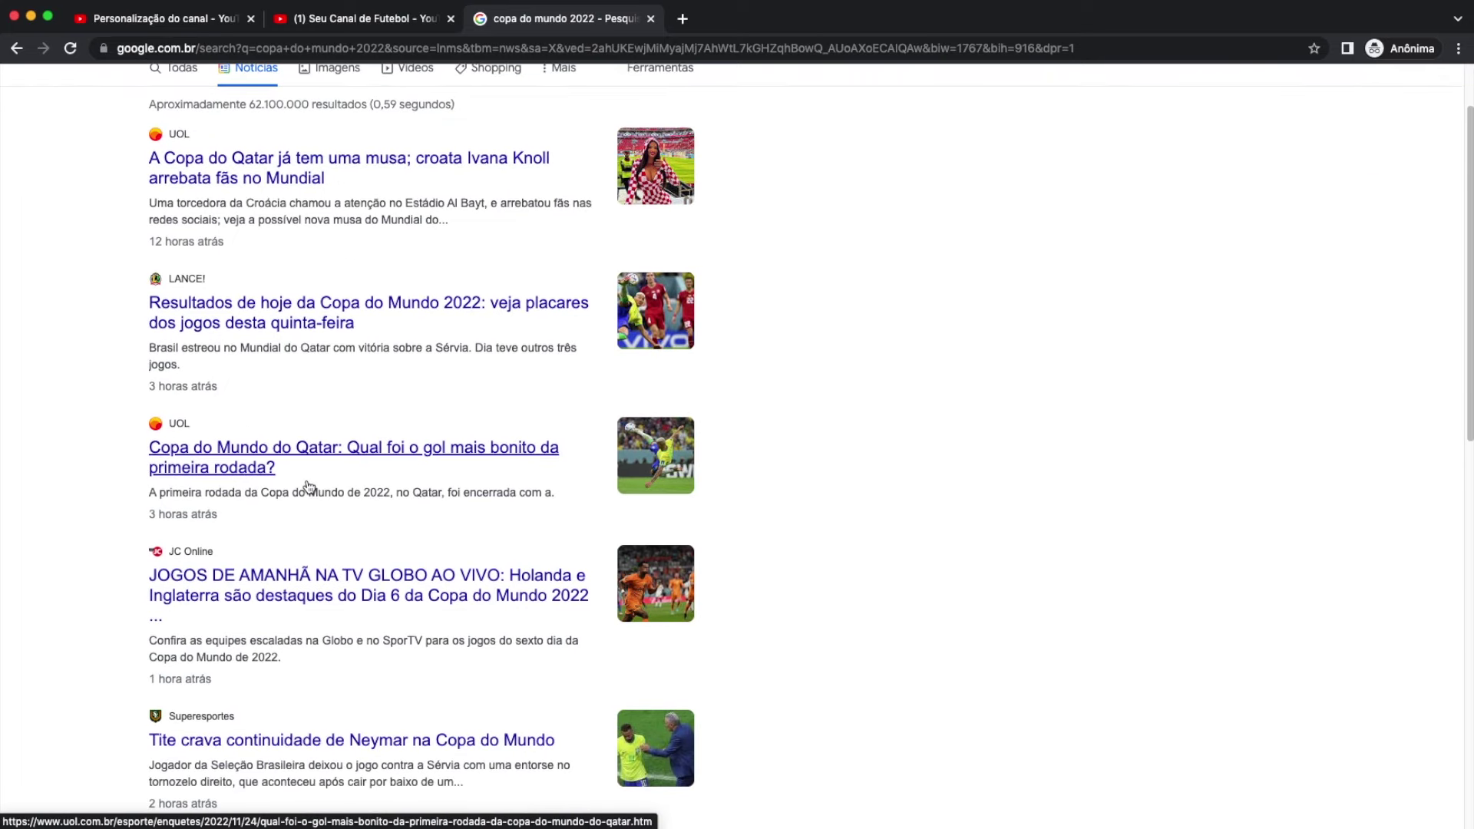
pyautogui.scroll(-4, 309, 487)
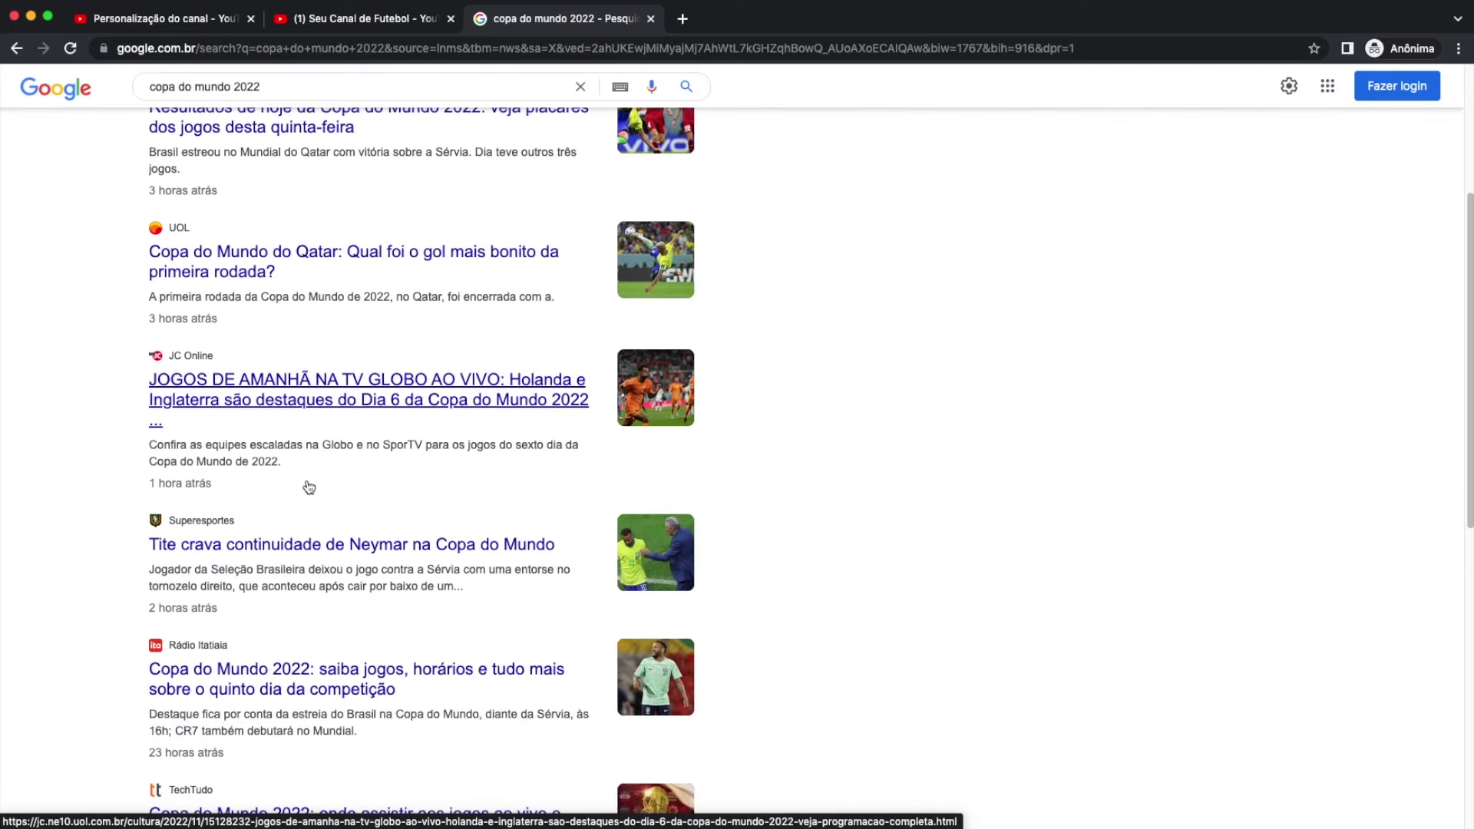
pyautogui.scroll(-1, 309, 487)
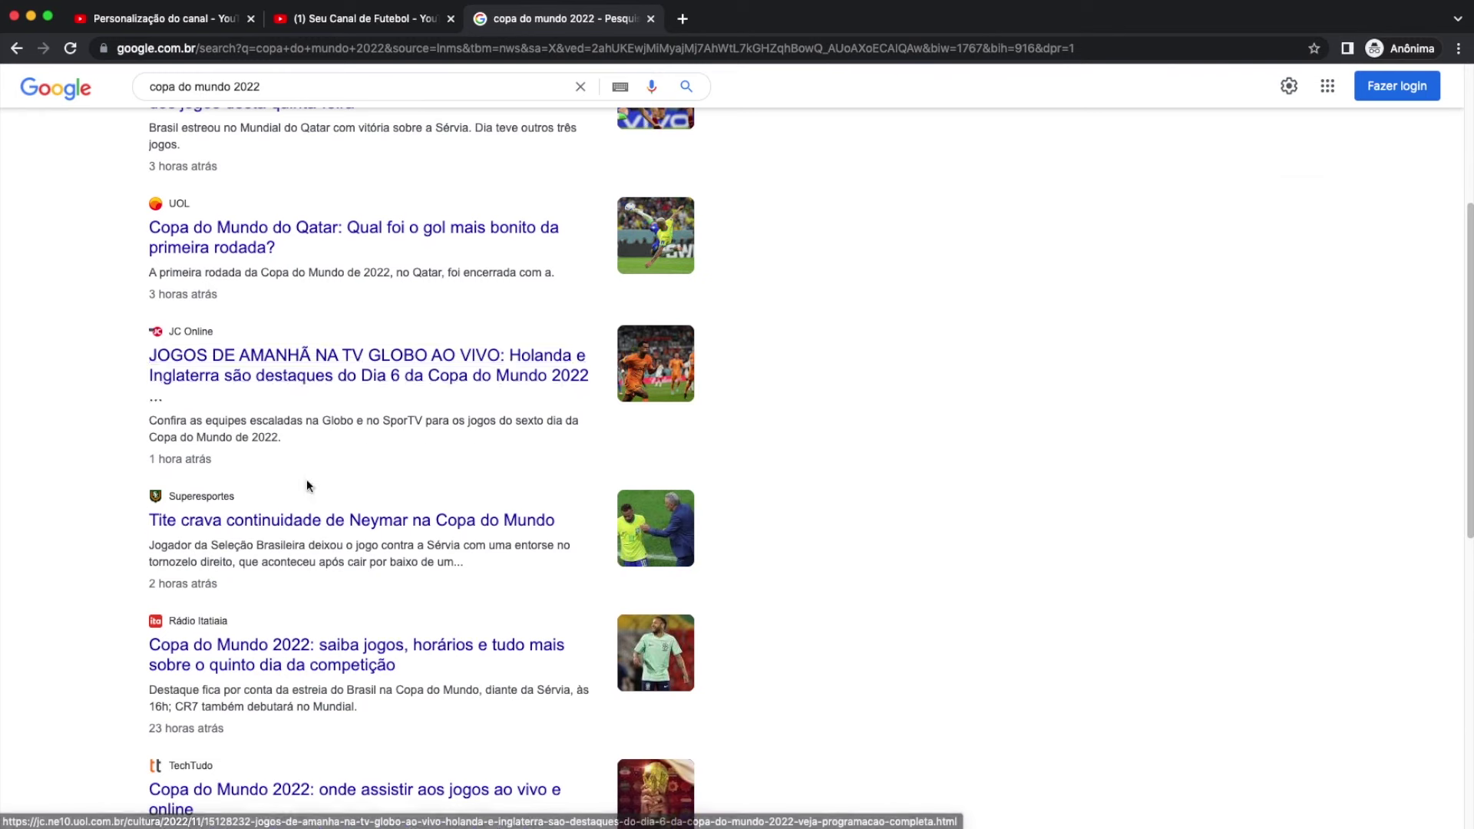
# Search the news results for "lesão de neymar na copa de 2022"
pyautogui.click(150, 100)
pyautogui.write('lesão')
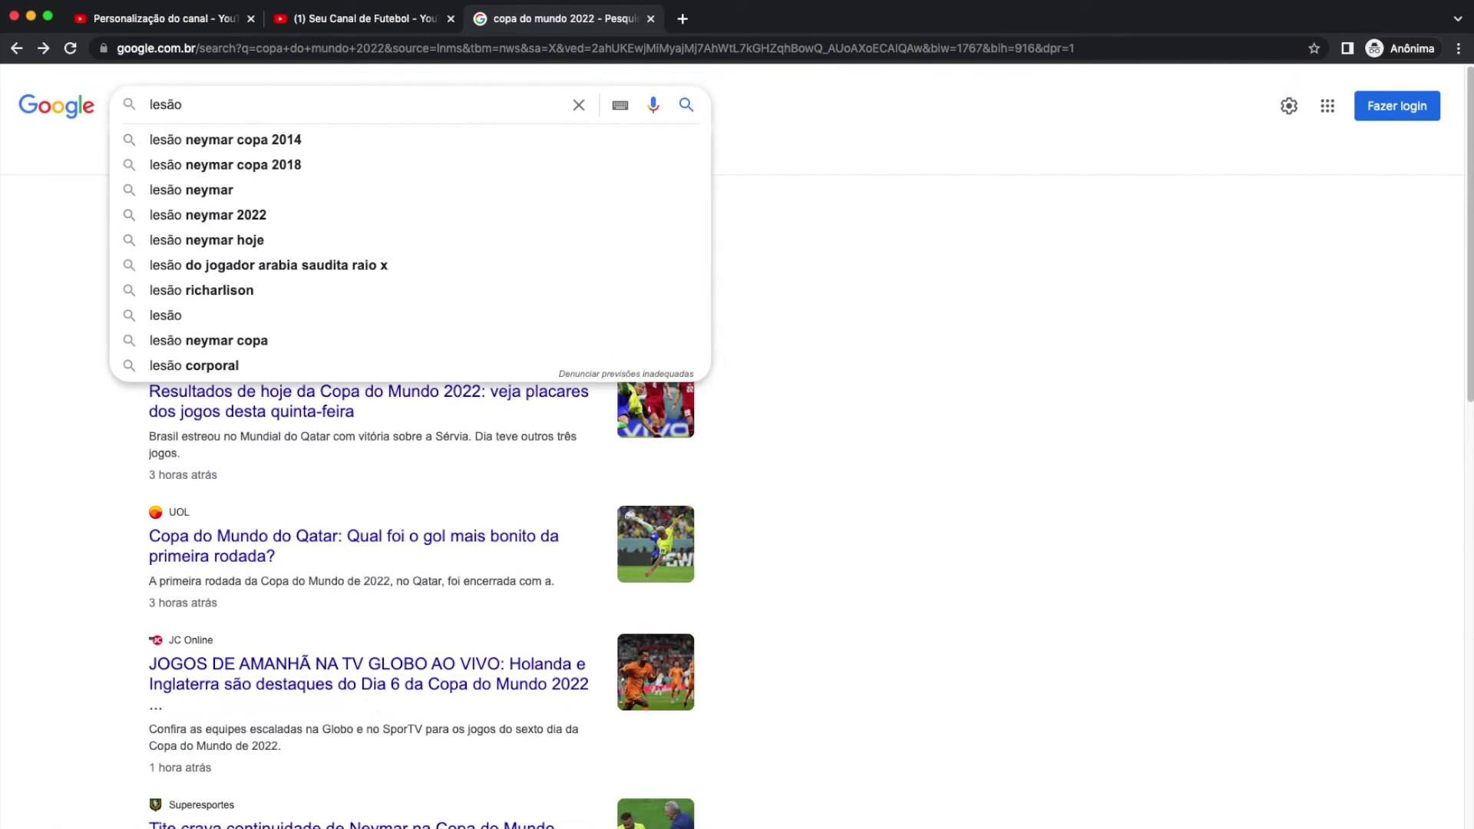
pyautogui.write(' de neymar')
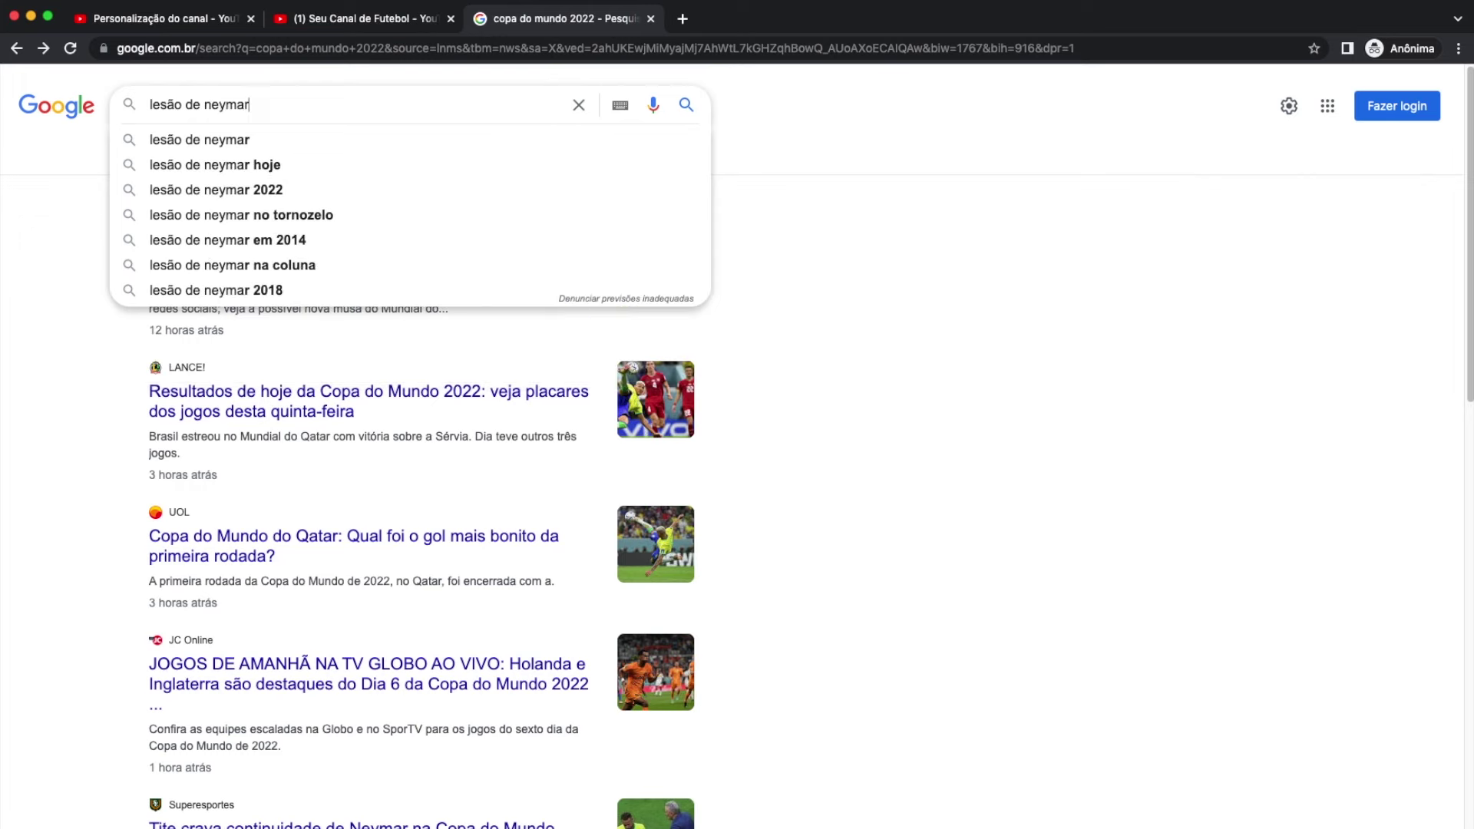
pyautogui.write(' na copa ')
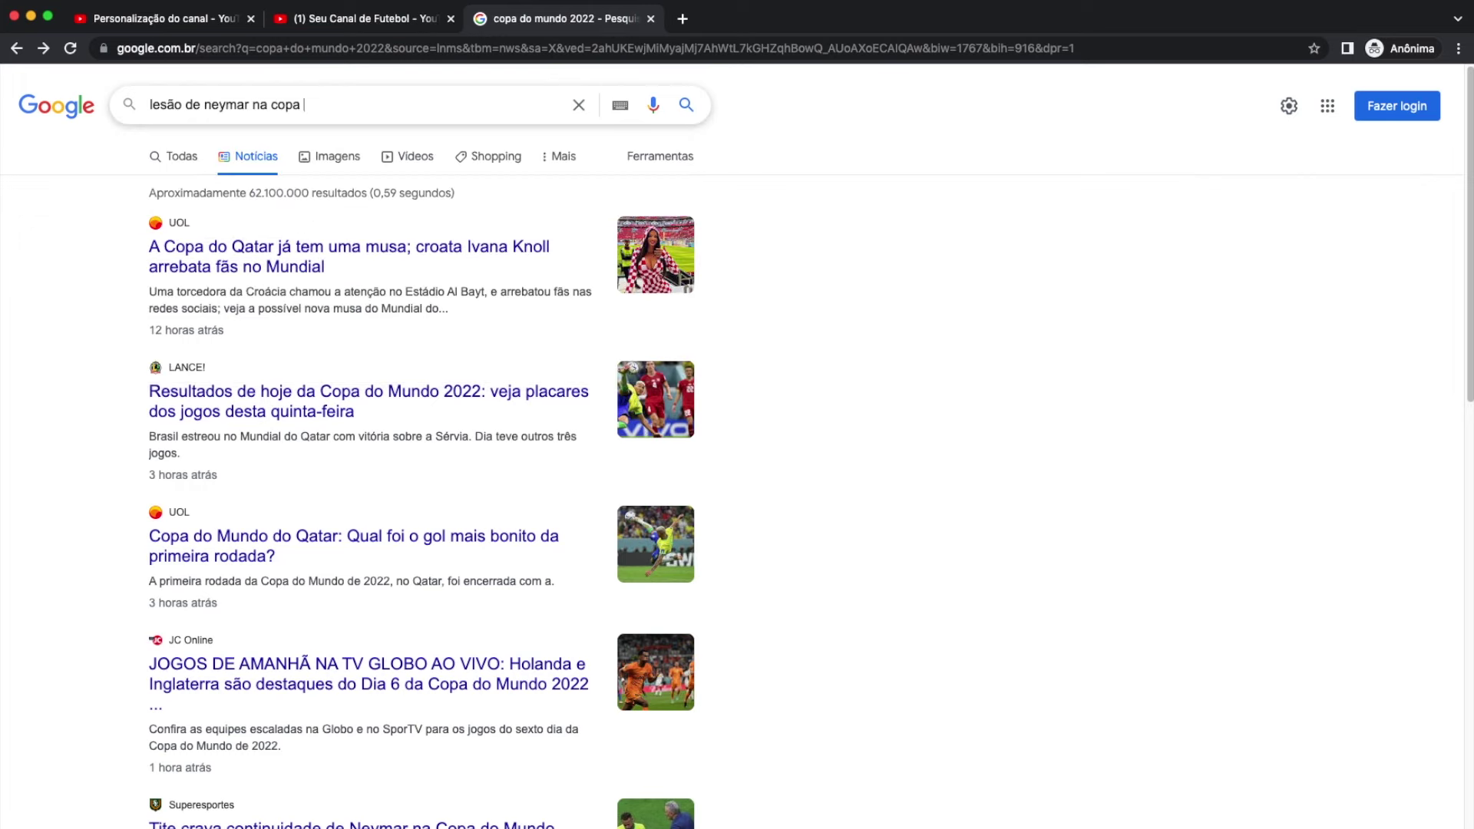
pyautogui.write('de 2022')
pyautogui.press('Return')
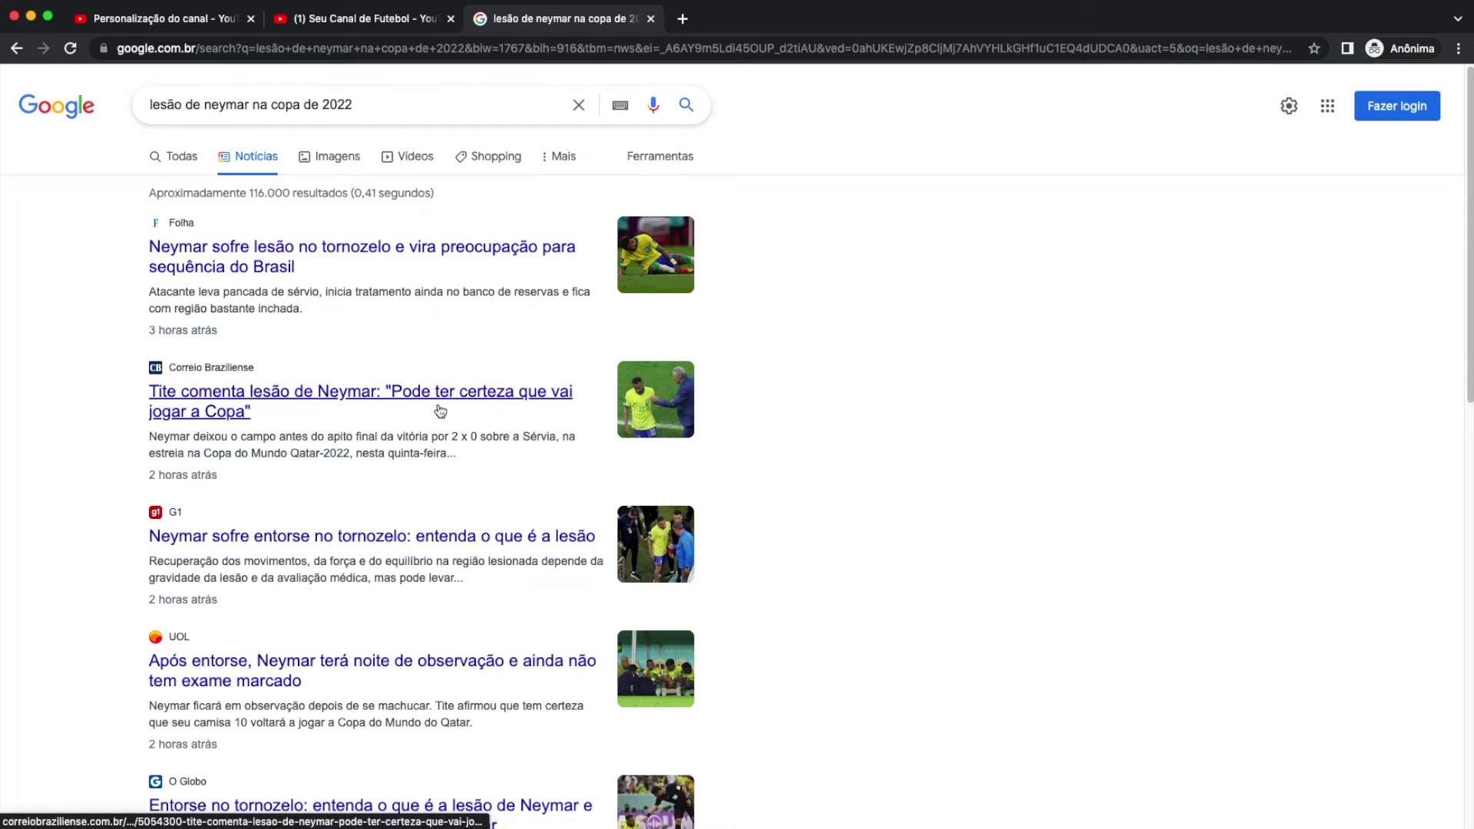
# Open the G1 article "Neymar sofre entorse no tornozelo: entenda o que é a lesão" and find its first body paragraph
pyautogui.click(215, 537)
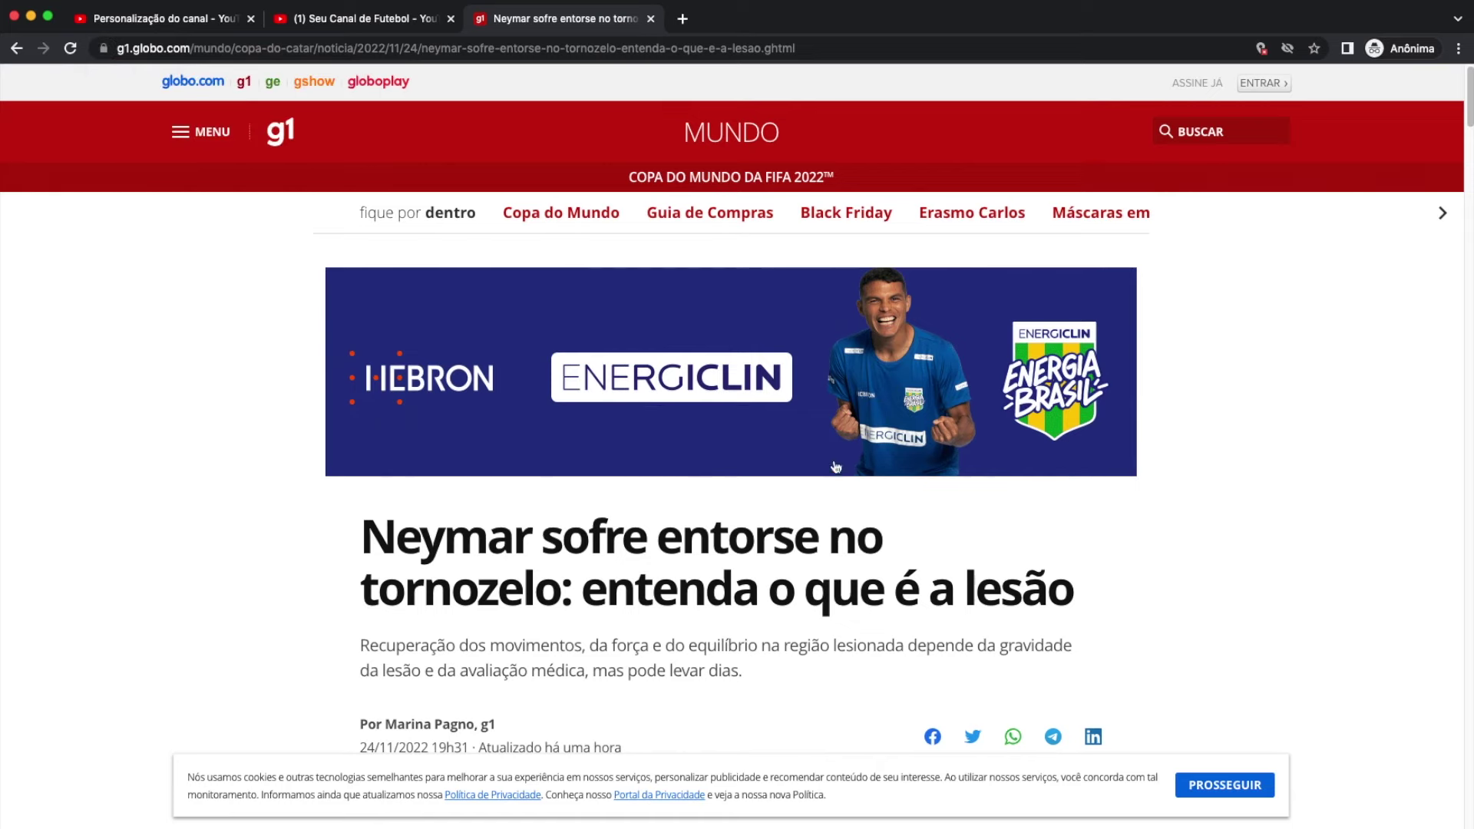
pyautogui.scroll(-6, 386, 564)
pyautogui.scroll(-3, 388, 568)
pyautogui.scroll(-3, 388, 568)
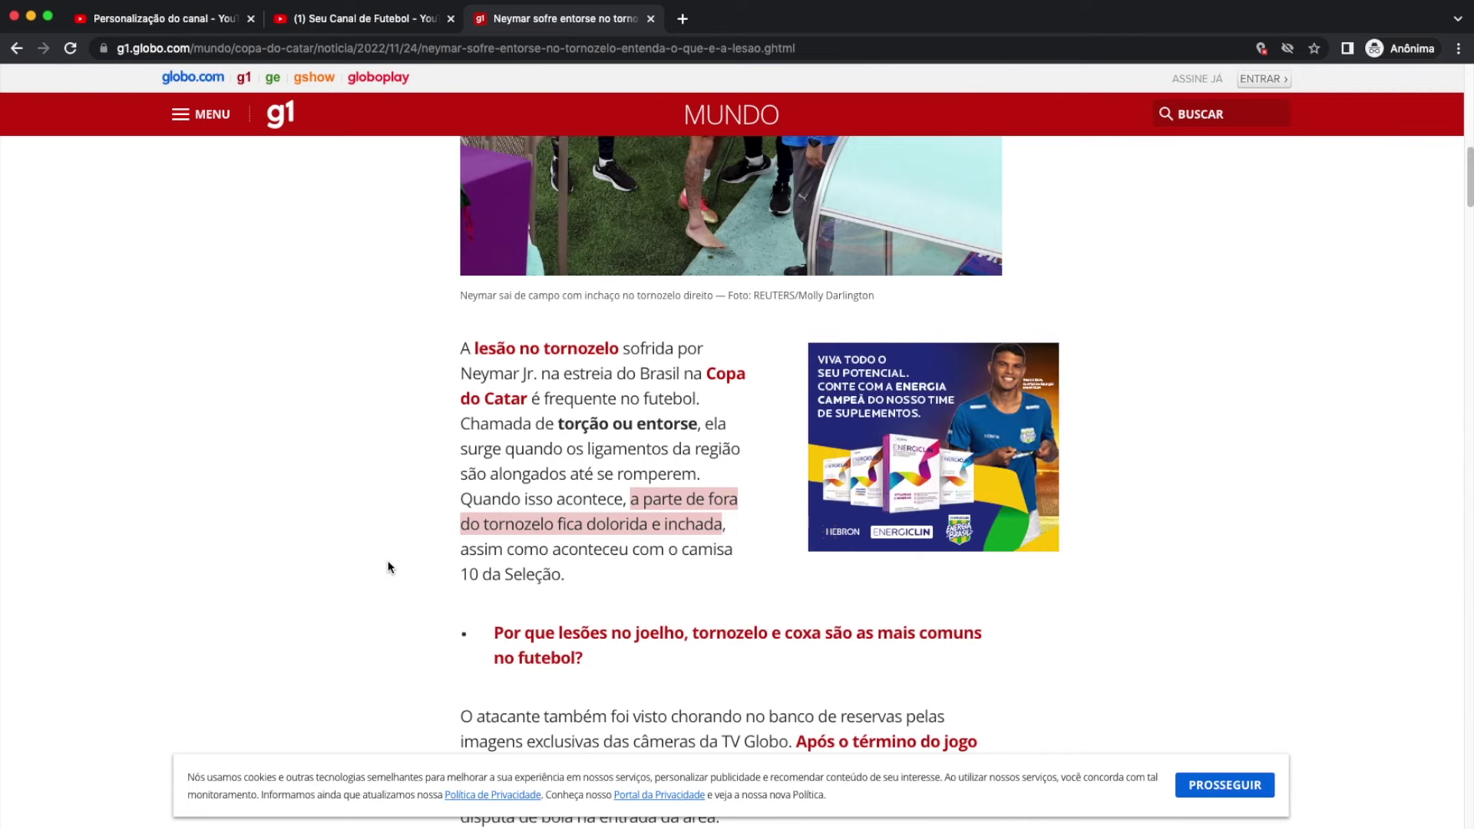
pyautogui.scroll(3, 507, 478)
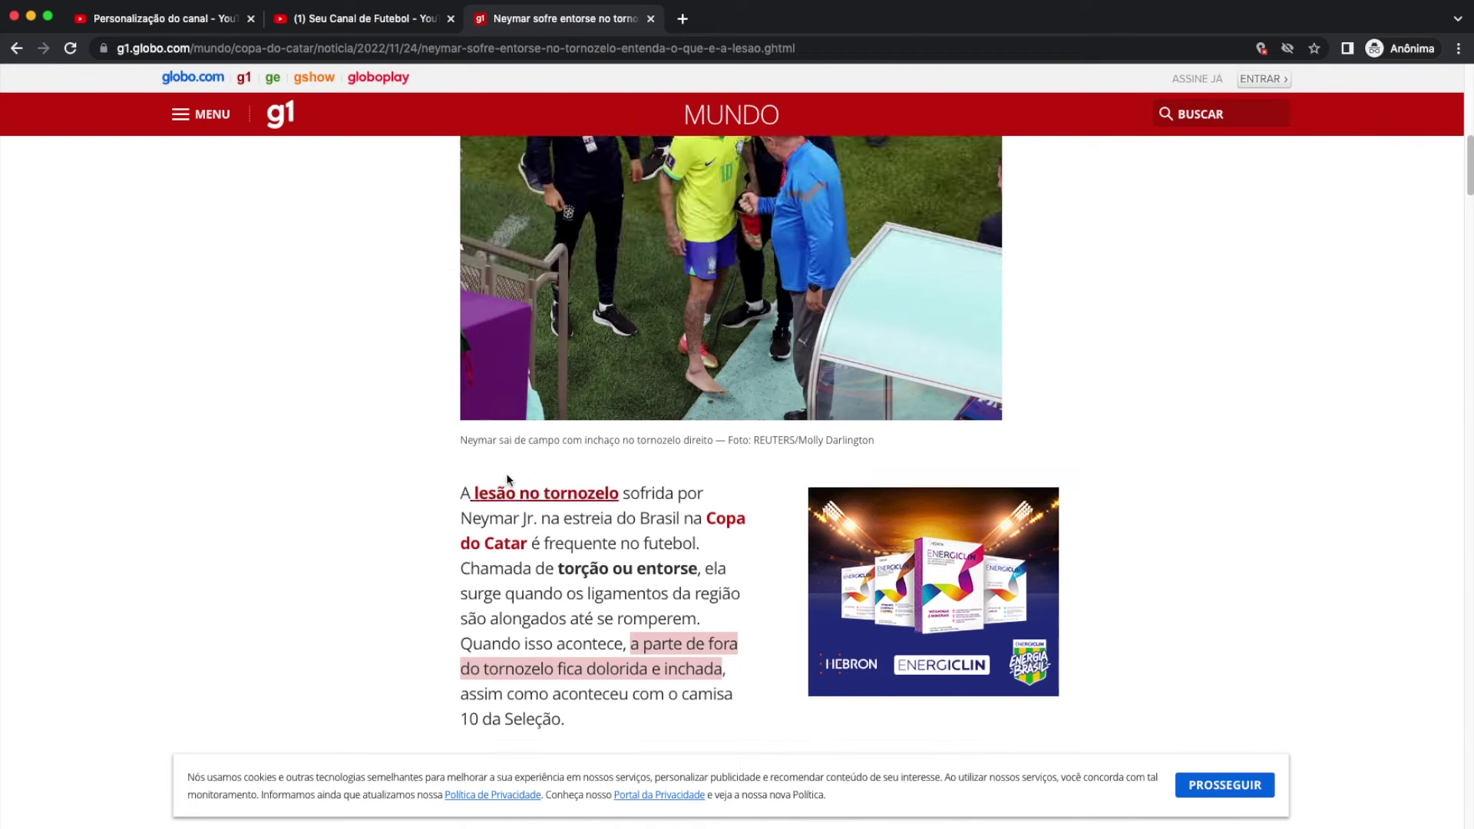
# Open the smodin.io website in a new tab
pyautogui.click(683, 19)
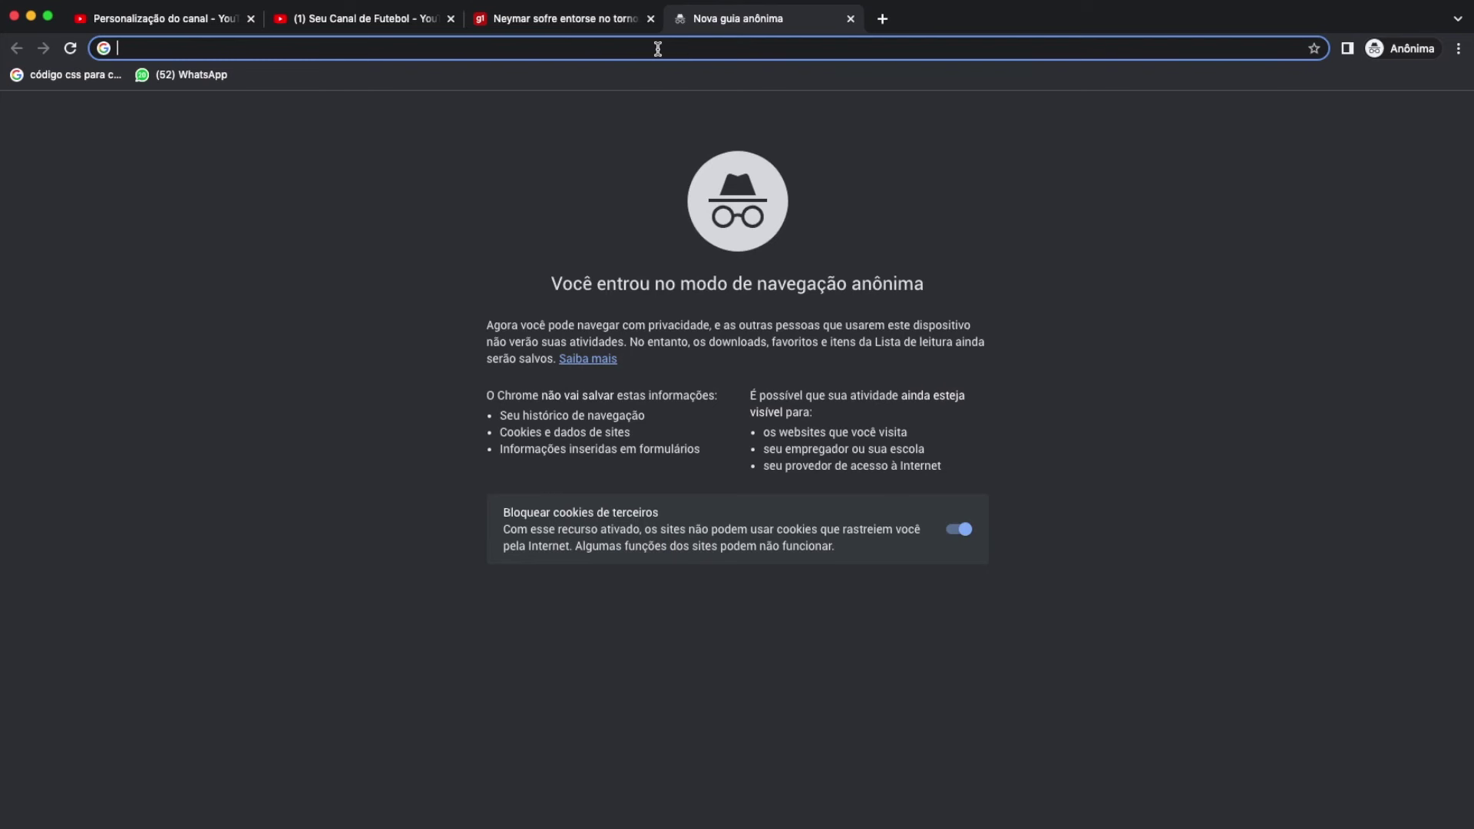
pyautogui.write('smodin.io')
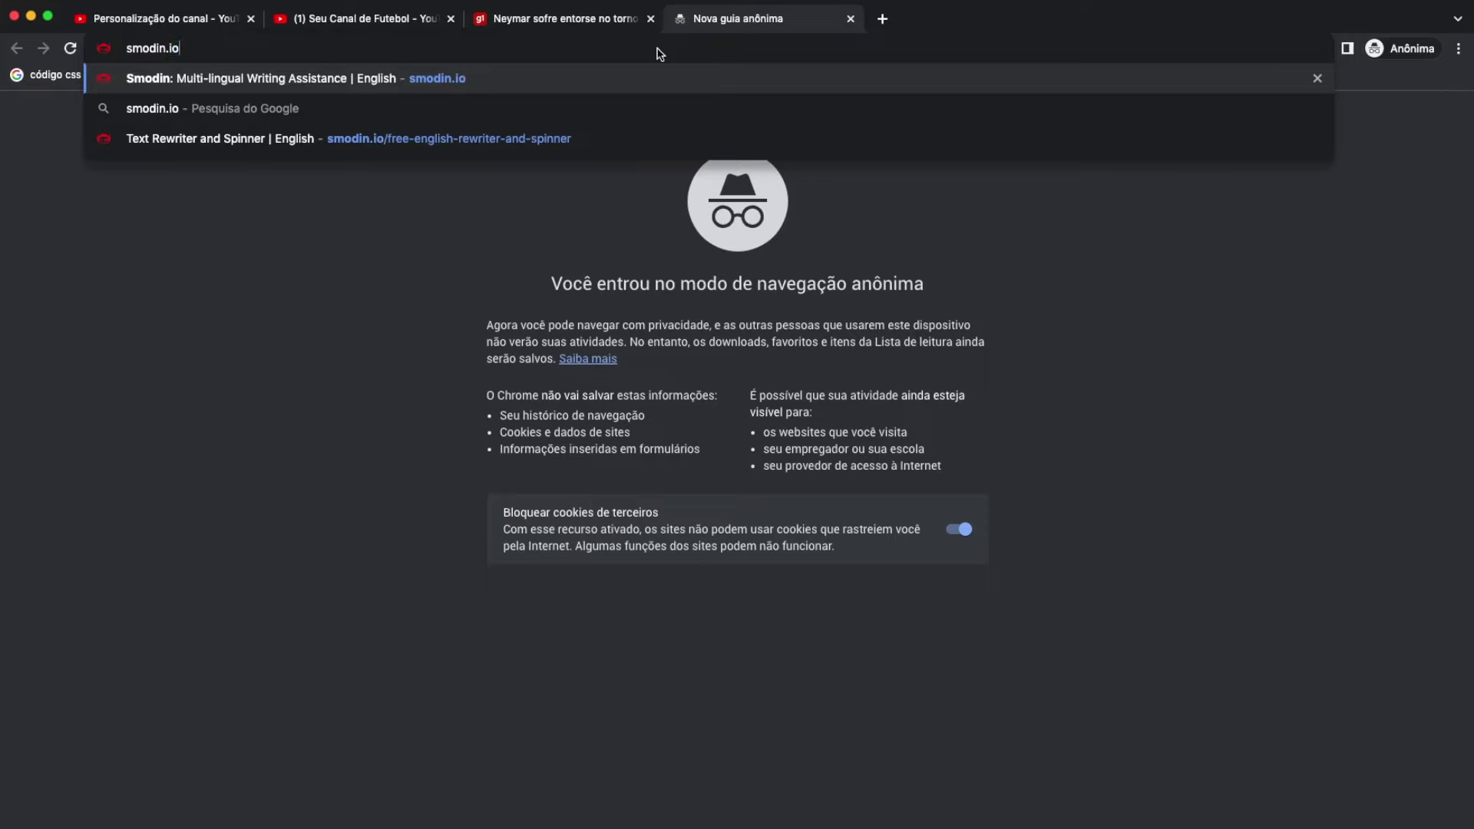
pyautogui.press('Return')
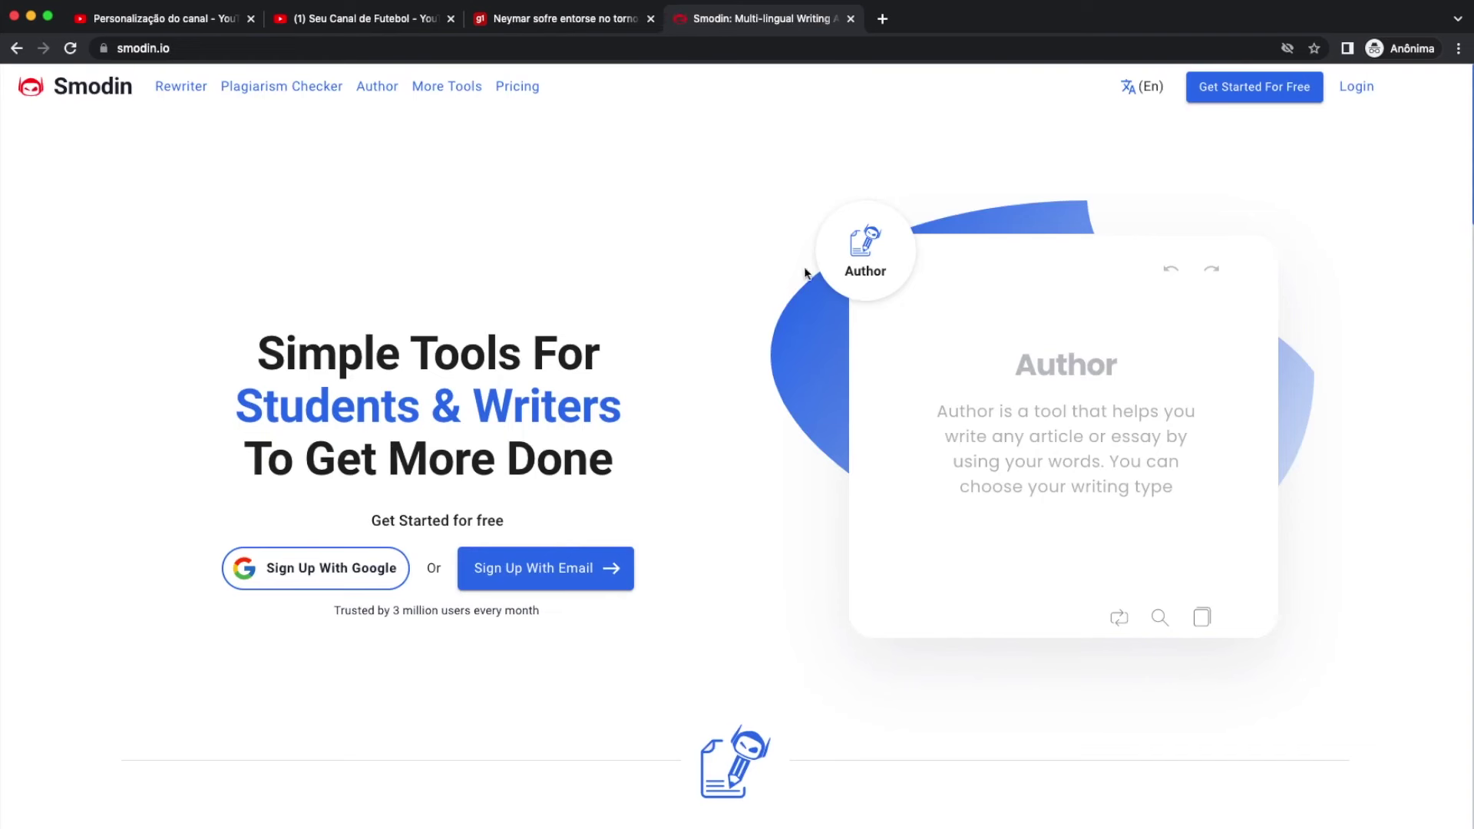
# Change the Smodin site language to Portuguese and open its text rewriting tool
pyautogui.click(1148, 86)
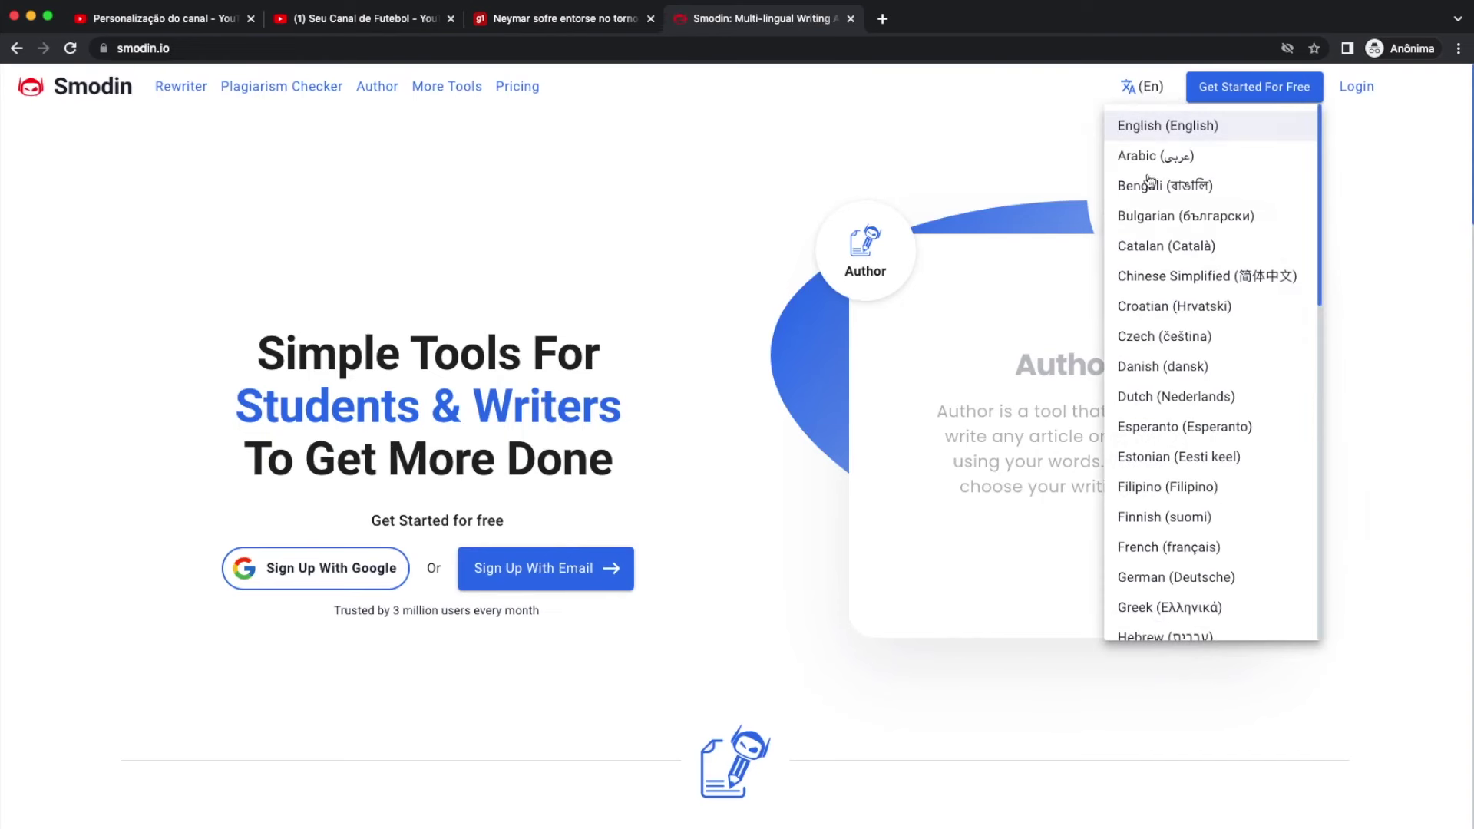
pyautogui.scroll(-10, 1198, 482)
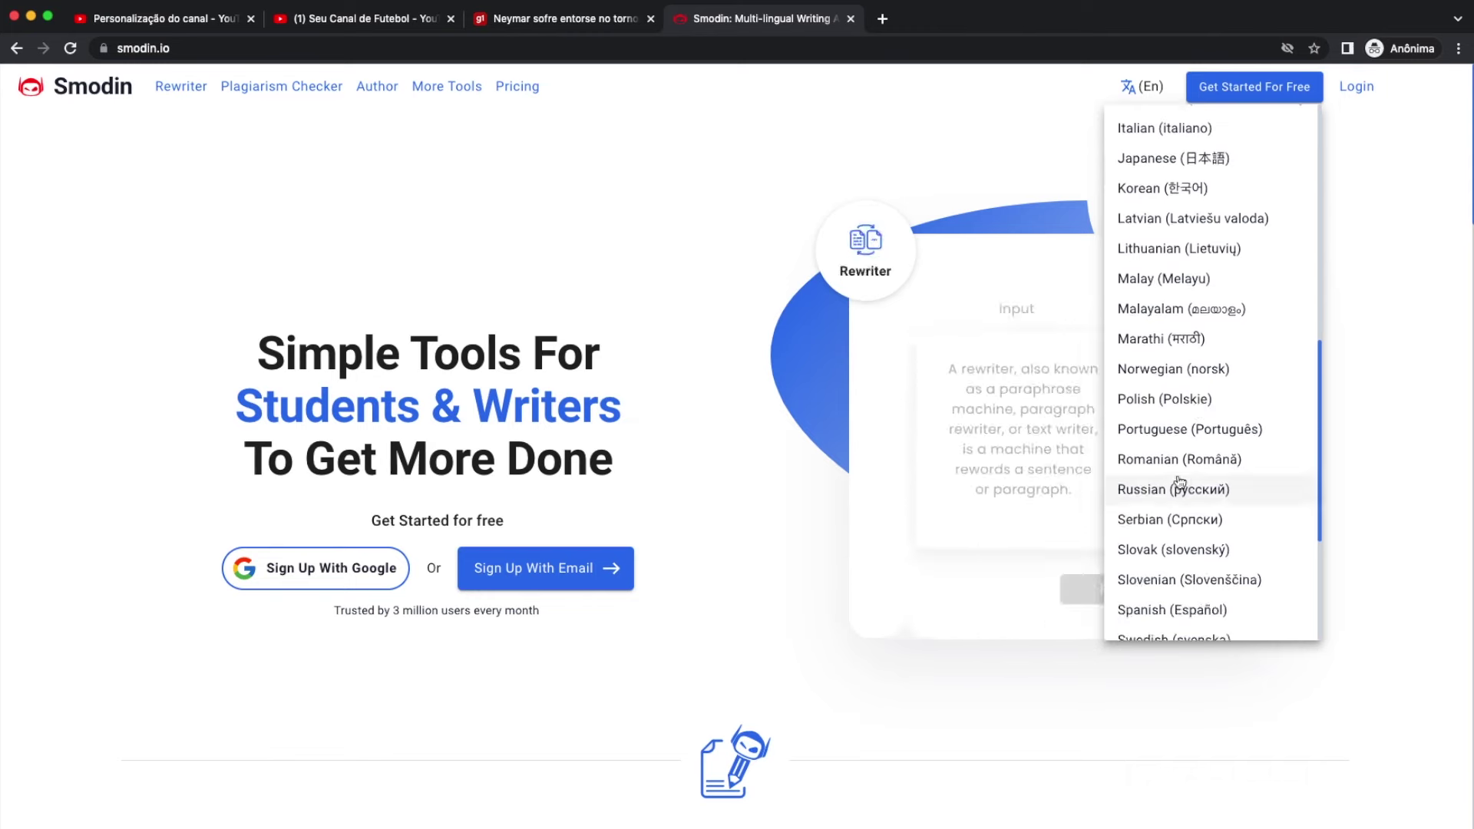
pyautogui.click(1180, 433)
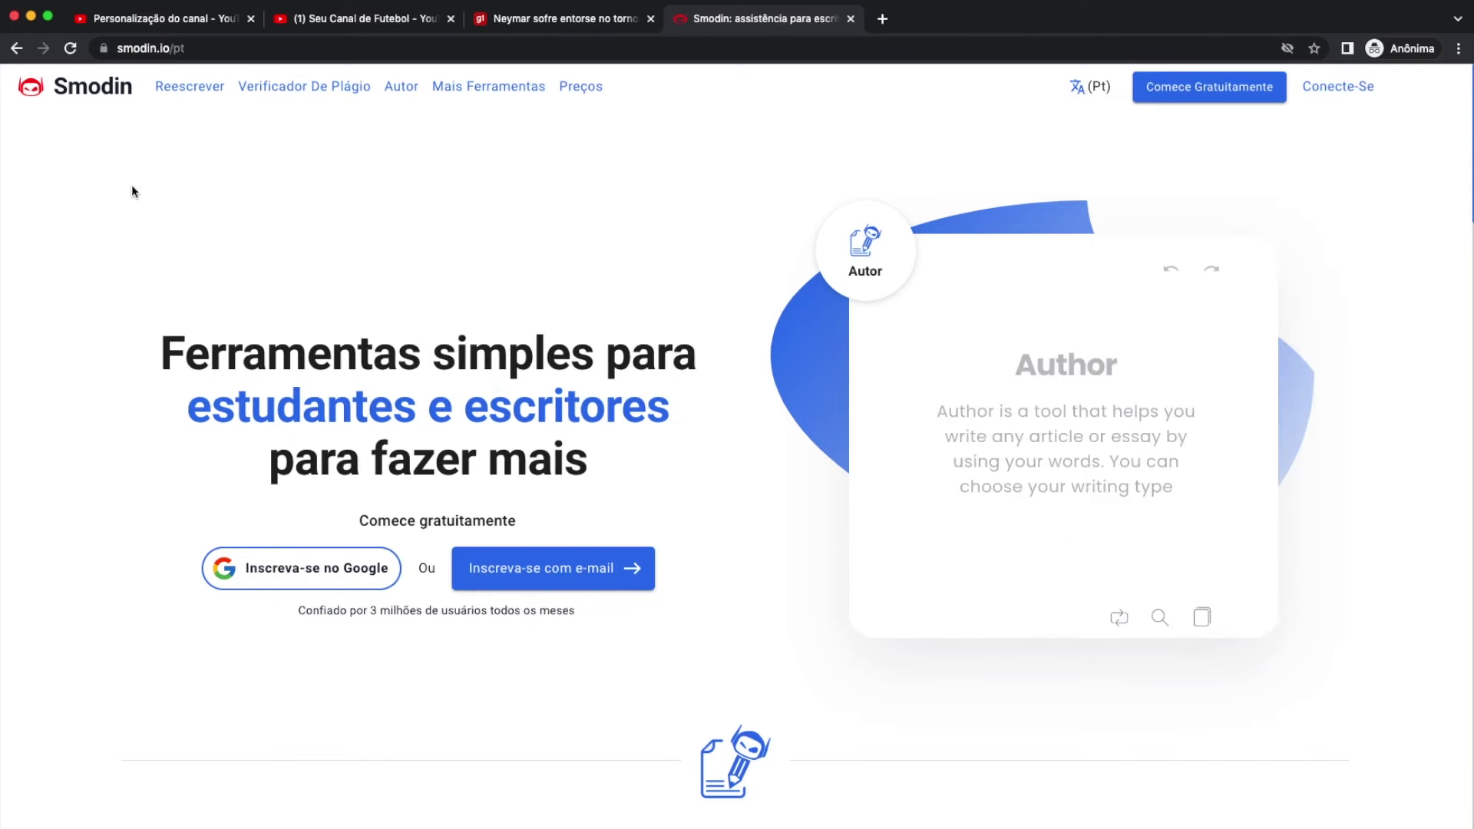
pyautogui.click(192, 90)
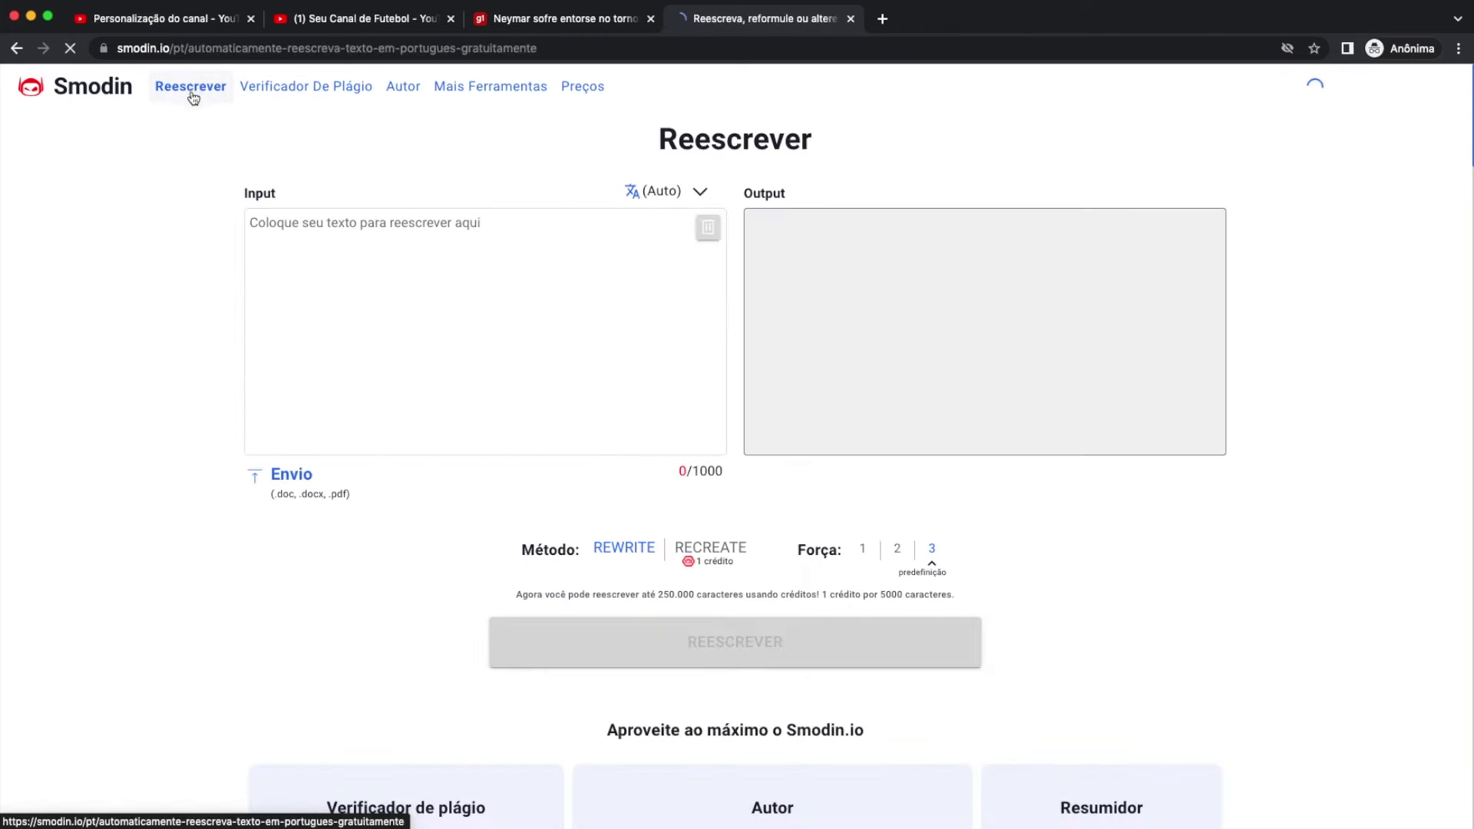
# Copy the G1 article's paragraph beginning "A lesão no tornozelo" into the Smodin rewriter's input and rewrite it
pyautogui.click(568, 19)
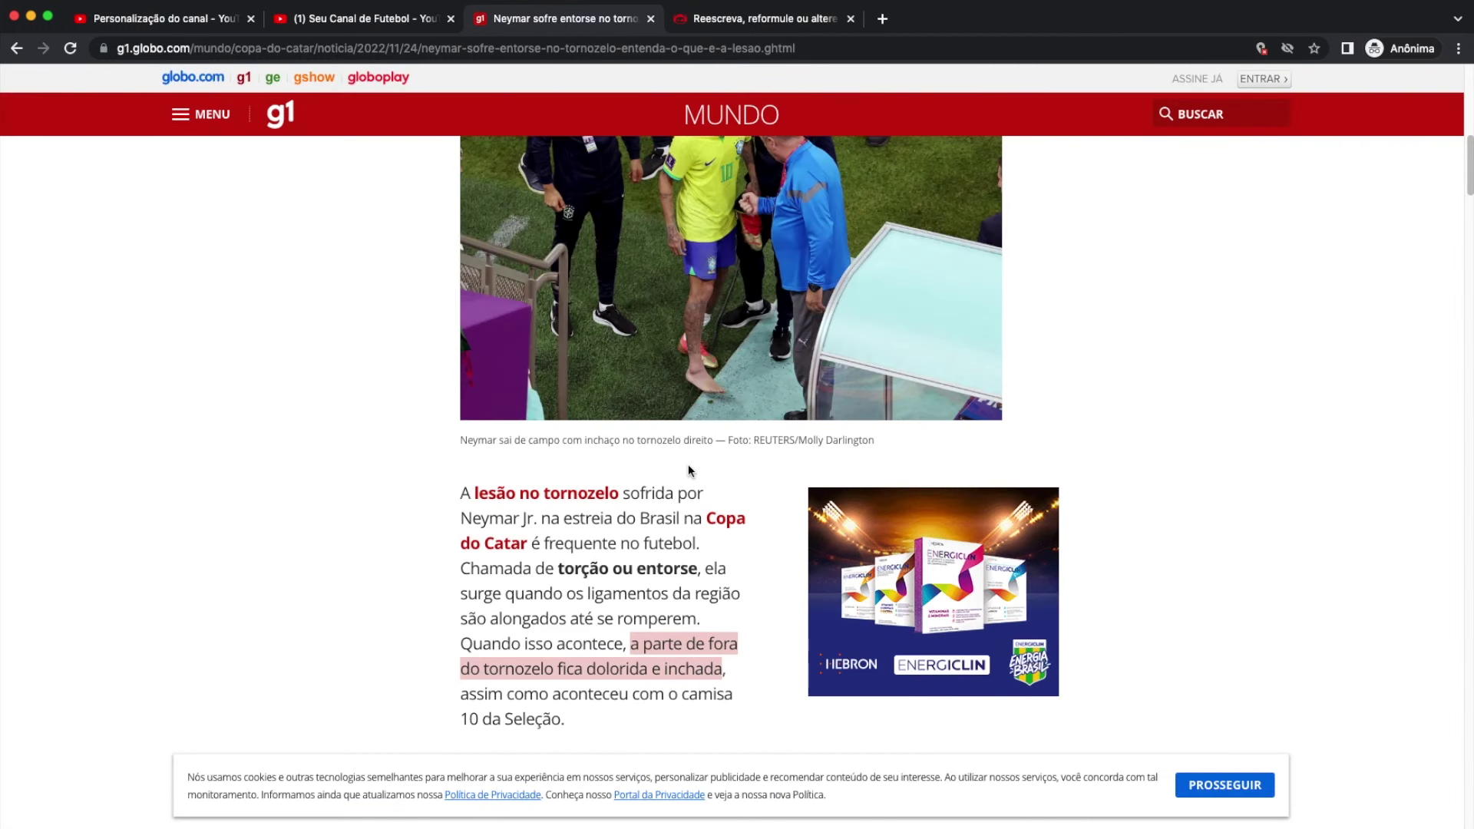
pyautogui.click(461, 490)
pyautogui.moveTo(460, 490); pyautogui.dragTo(591, 727)
pyautogui.press('super+c')
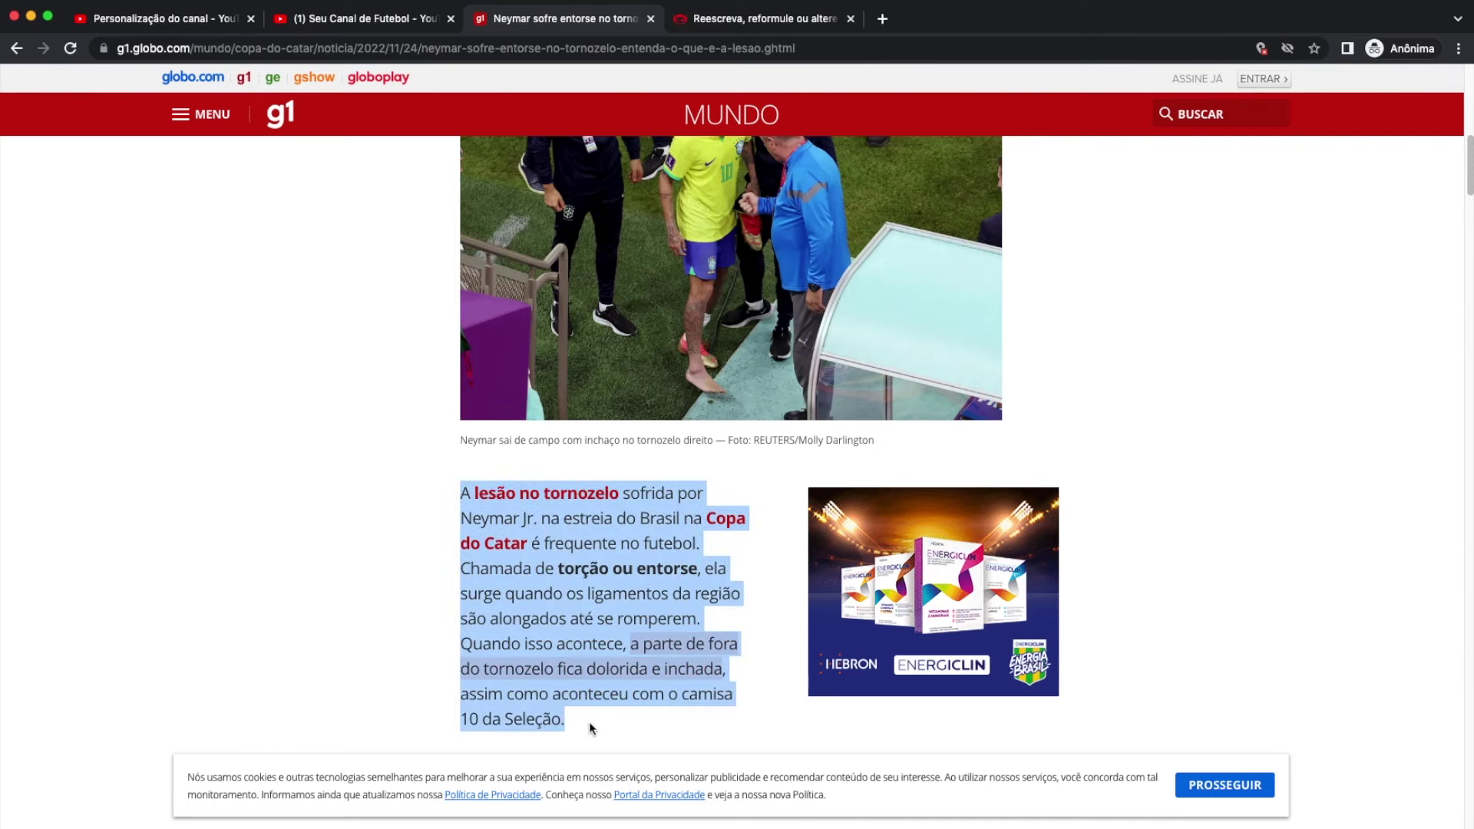
pyautogui.click(741, 18)
pyautogui.click(532, 325)
pyautogui.press('super+v')
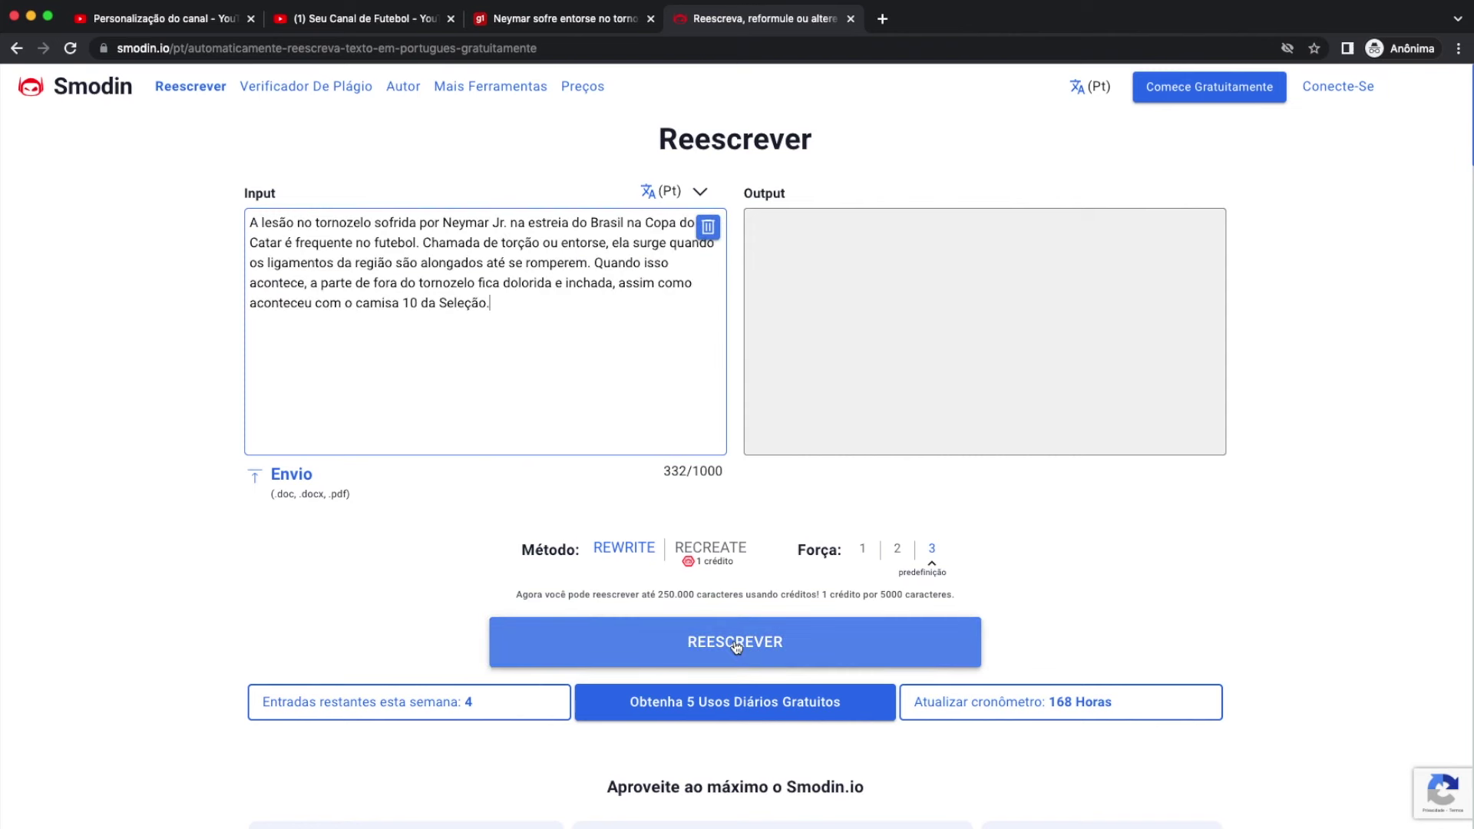
pyautogui.click(735, 643)
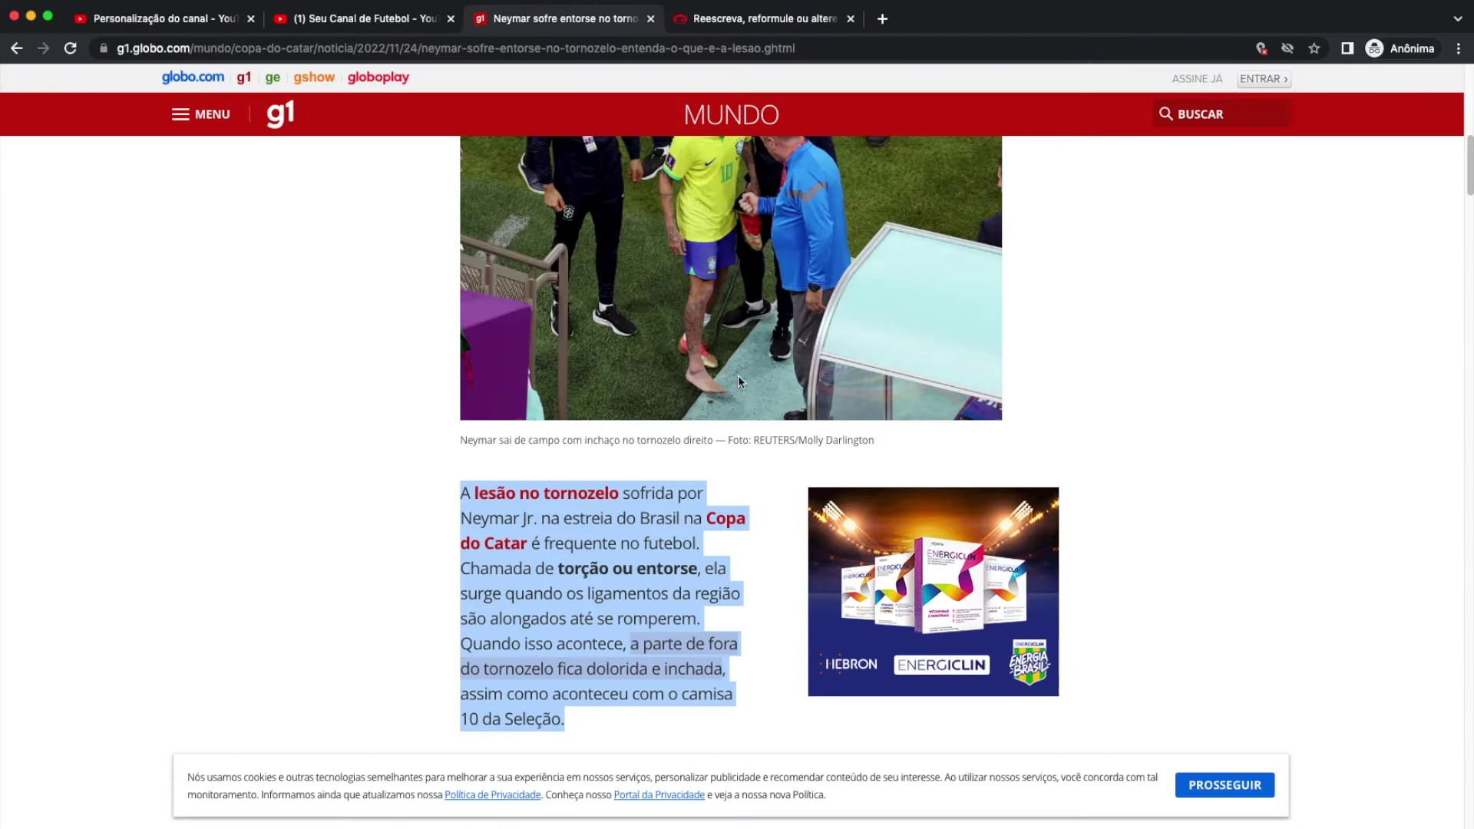
# Append the article's paragraph beginning "O atacante também foi visto" to the rewriter input, rewrite the combined text, and select the whole output
pyautogui.scroll(-5, 733, 437)
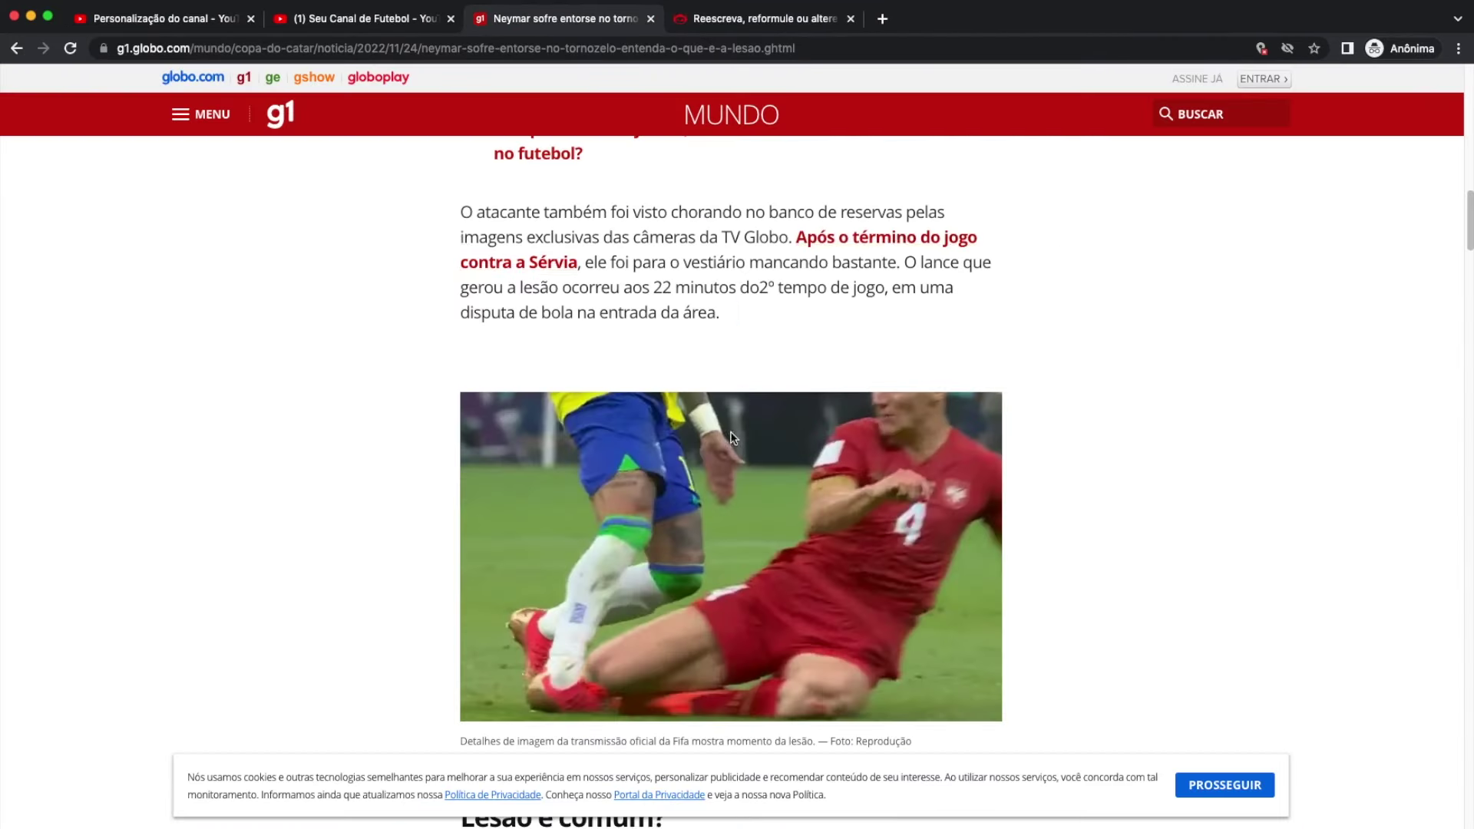
pyautogui.moveTo(461, 215); pyautogui.dragTo(755, 324)
pyautogui.press('super+c')
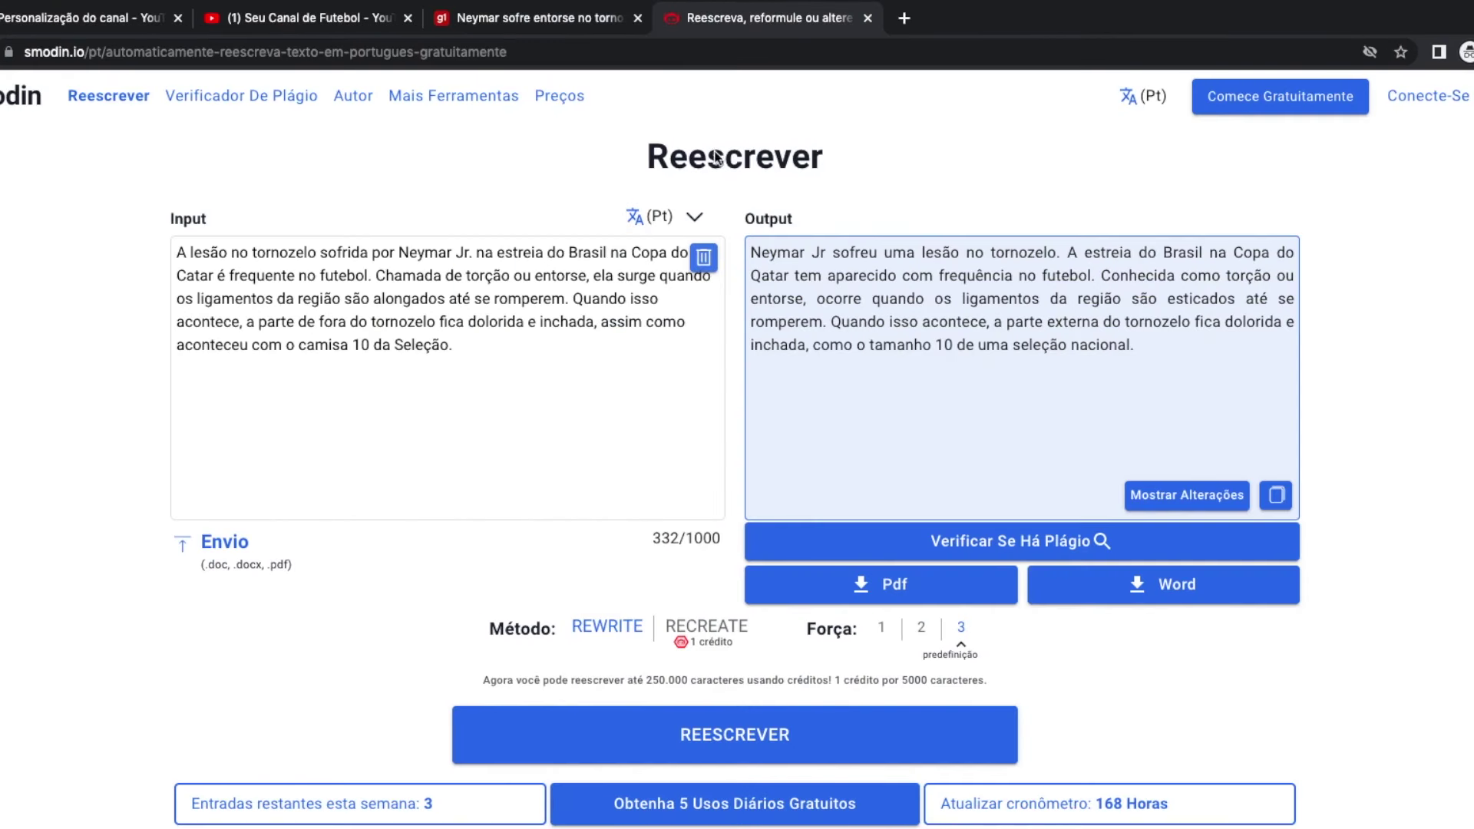
pyautogui.click(504, 345)
pyautogui.press('super+v')
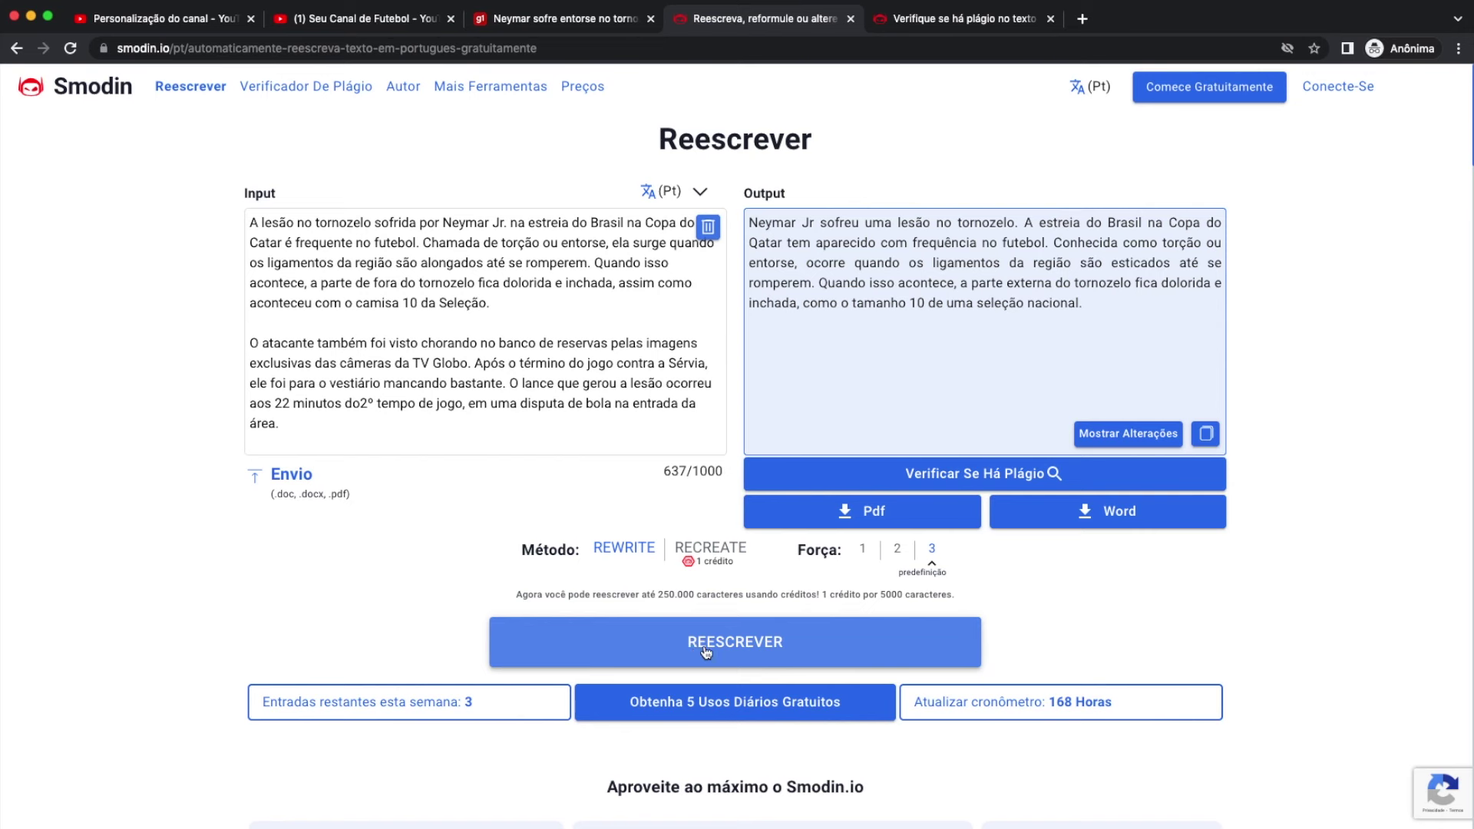
pyautogui.click(700, 744)
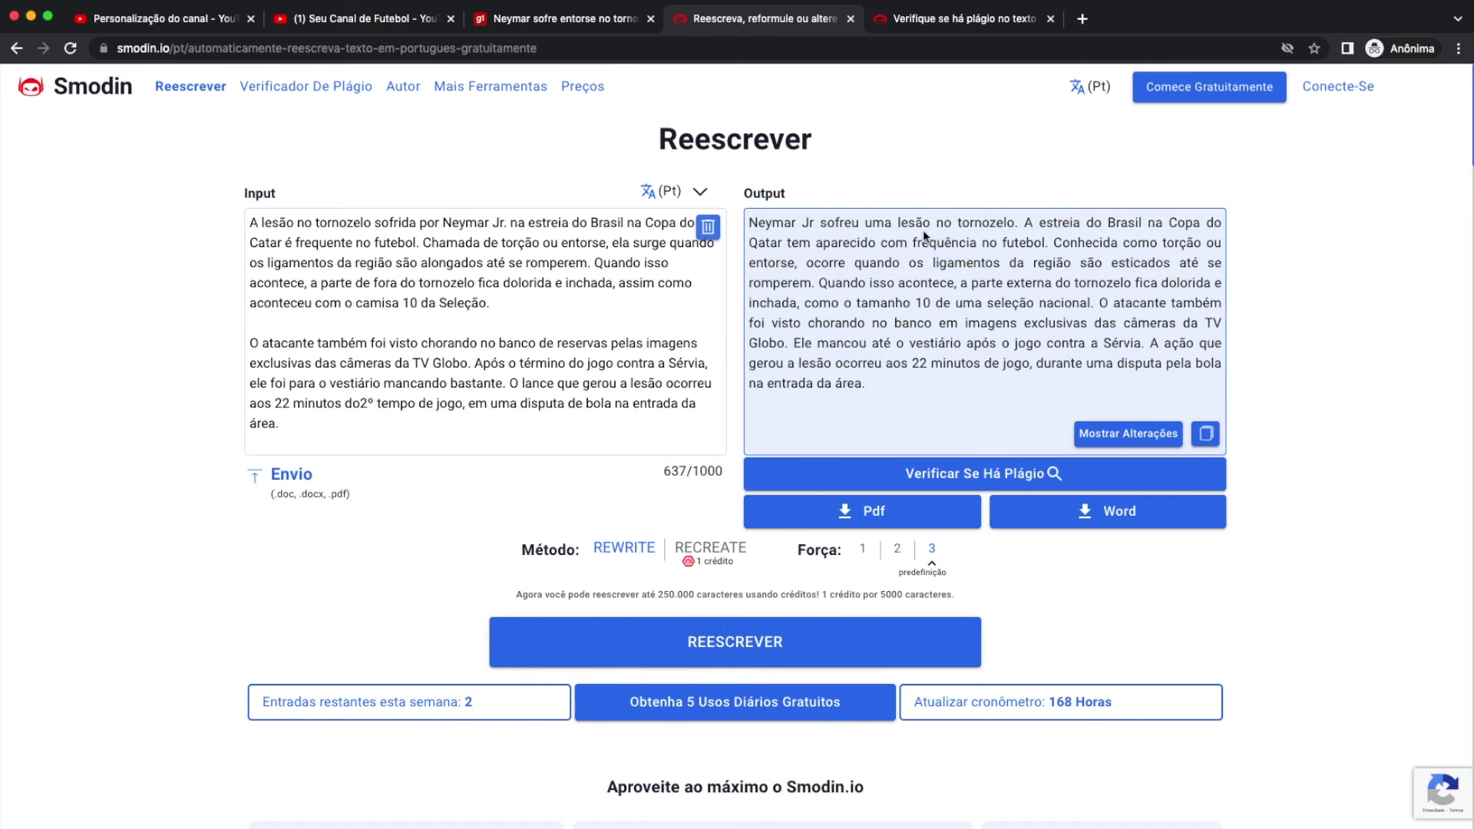
pyautogui.moveTo(877, 389); pyautogui.dragTo(749, 228)
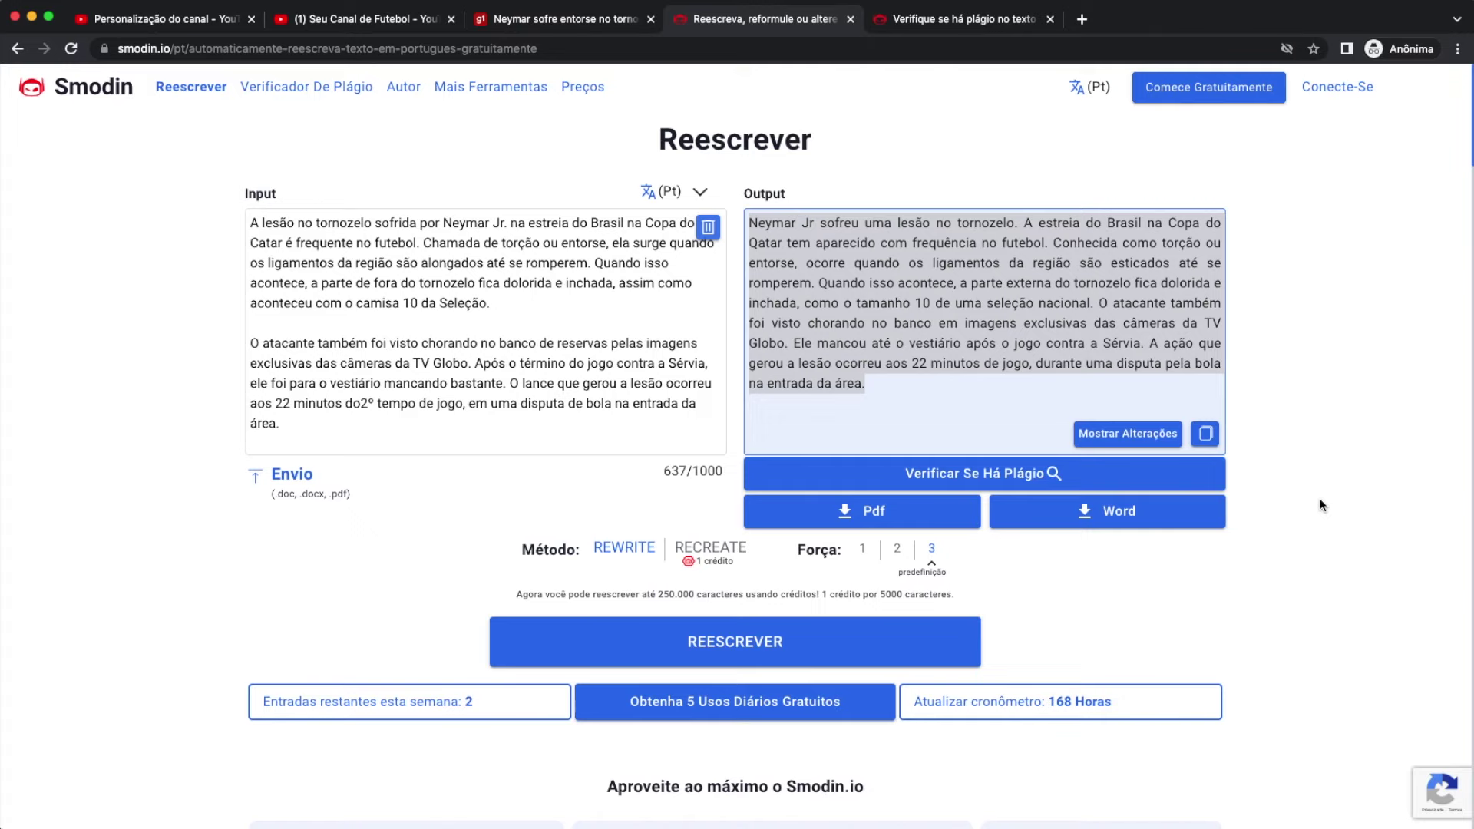
# Search Google for "clipachamp" in a new tab and open the Portuguese Clipchamp website
pyautogui.click(1082, 19)
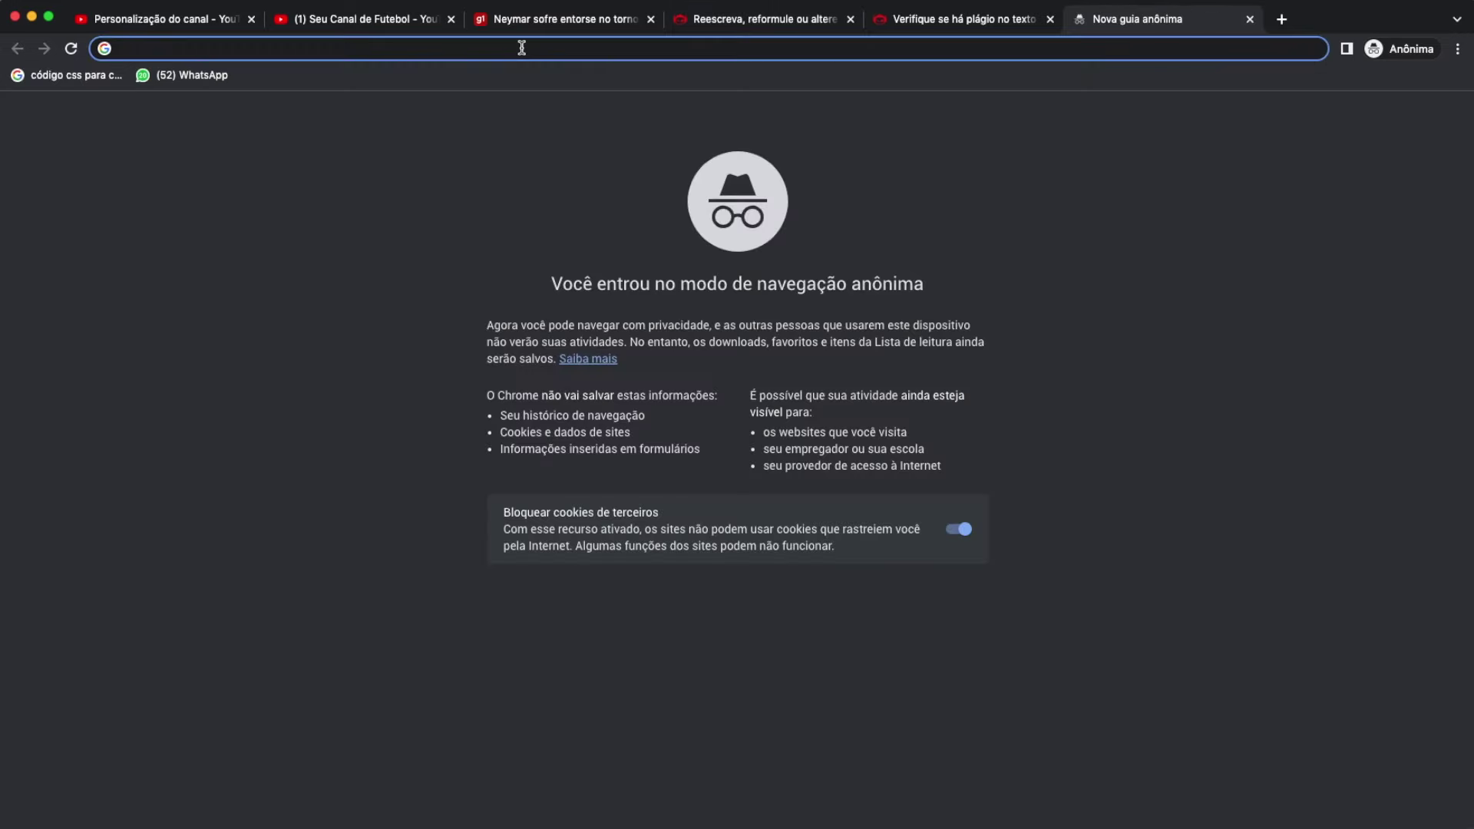
pyautogui.write('clipa')
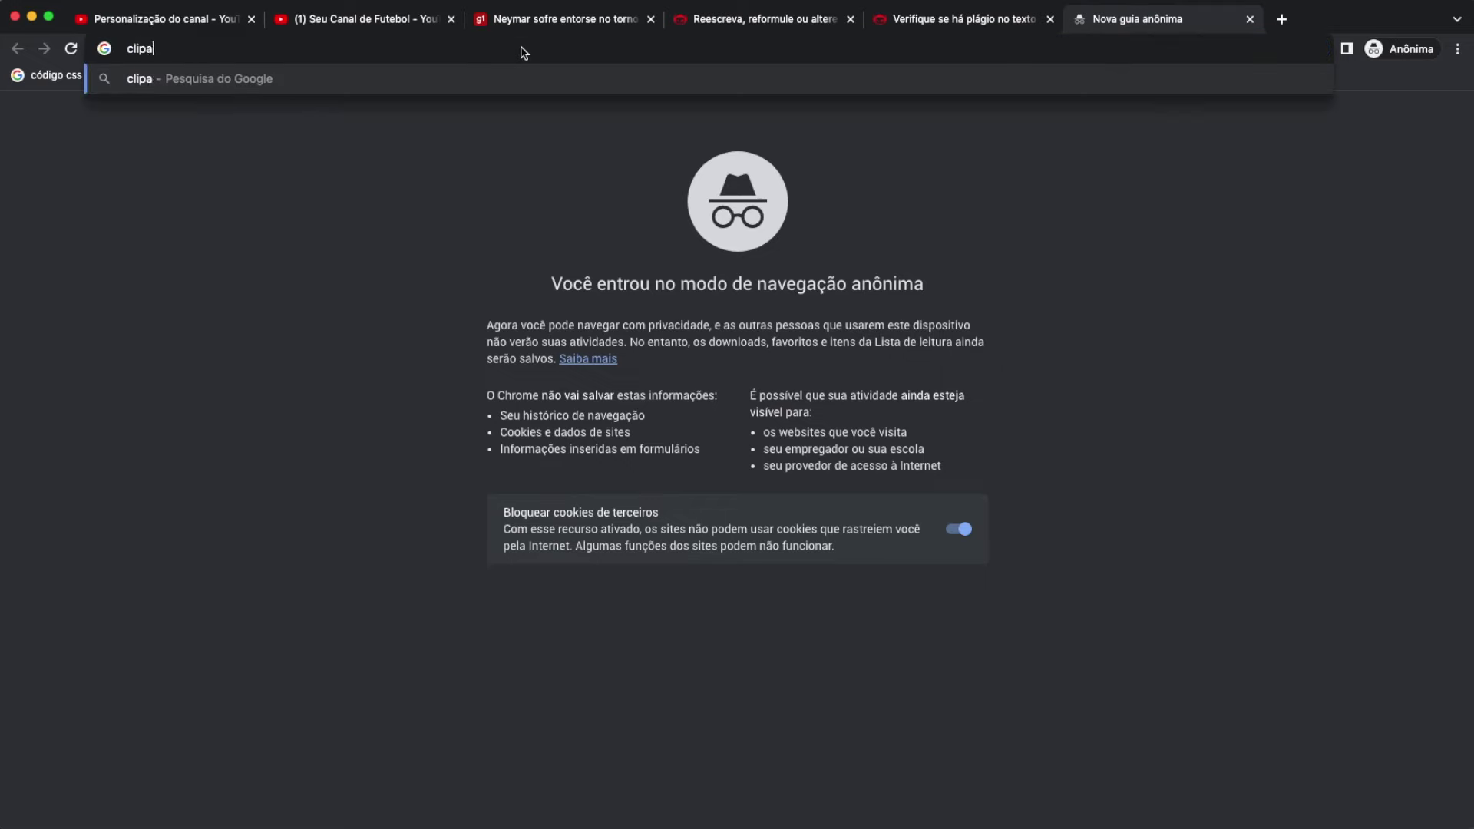
pyautogui.write('champ')
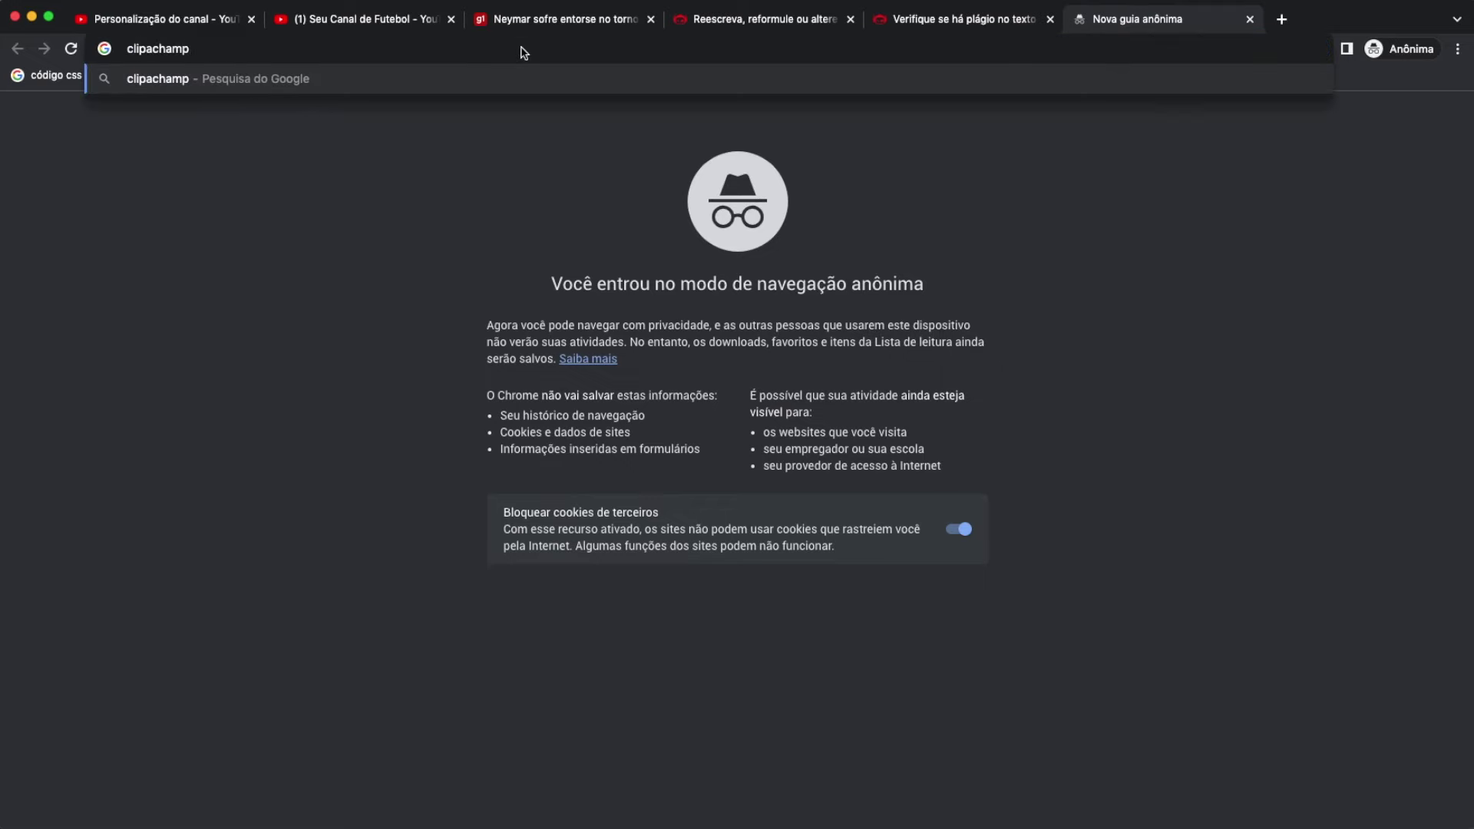
pyautogui.press('Return')
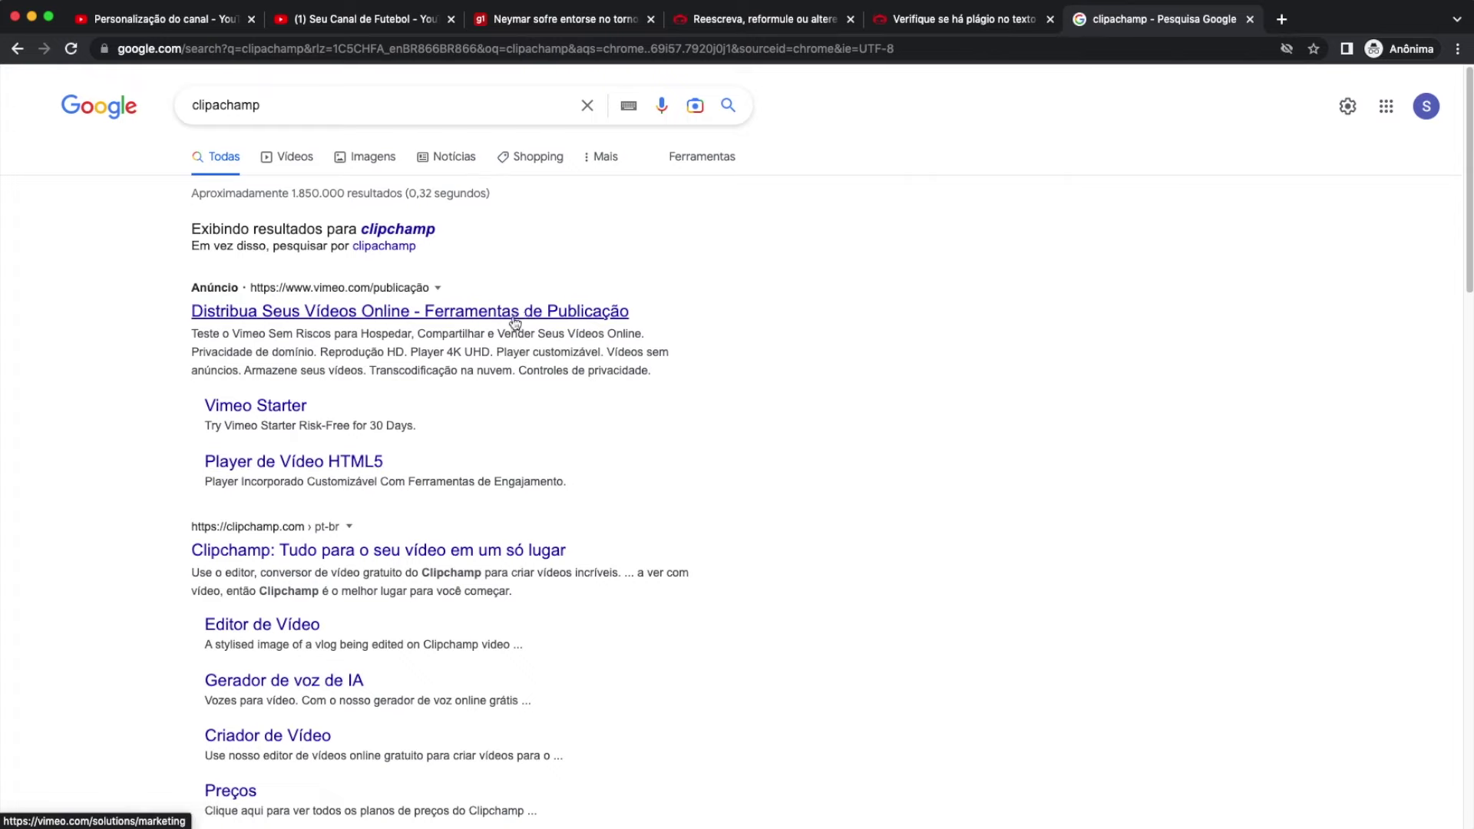
pyautogui.click(459, 553)
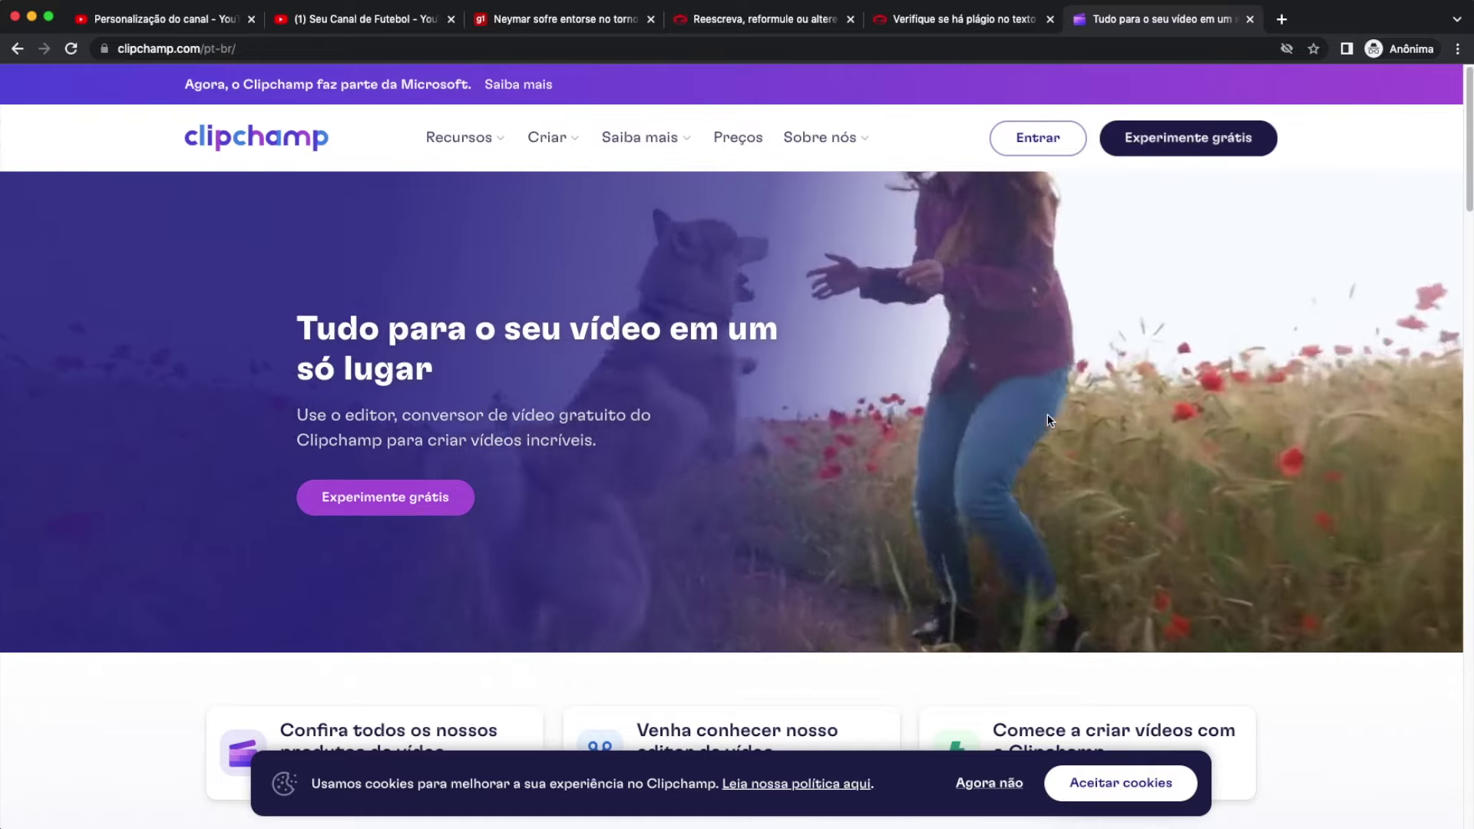
# Look through the Clipchamp home page's presentation of its video editor, customizable templates and stock media
pyautogui.scroll(-4, 1049, 418)
pyautogui.scroll(-14, 1050, 421)
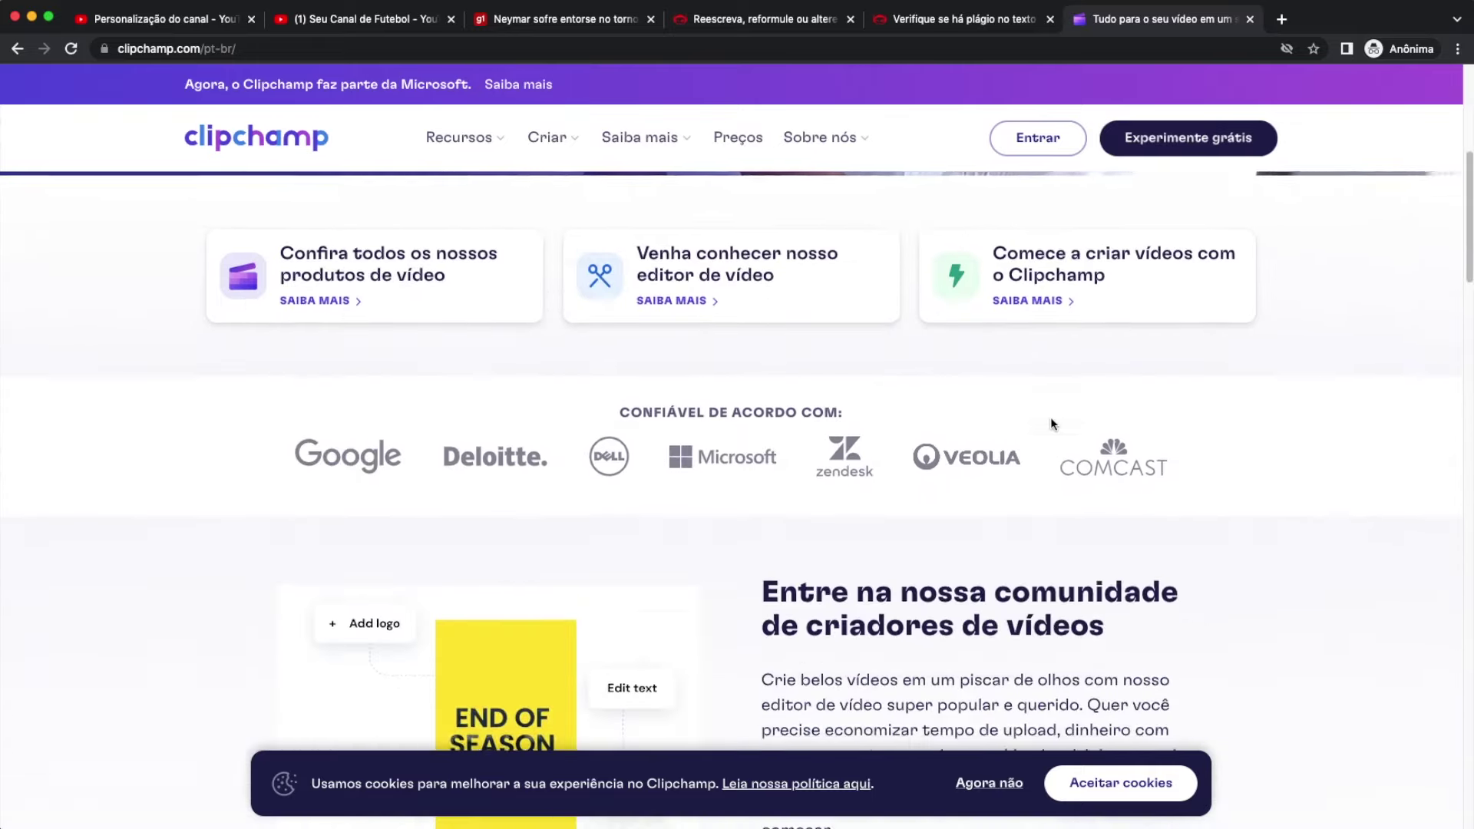
pyautogui.scroll(-6, 1051, 421)
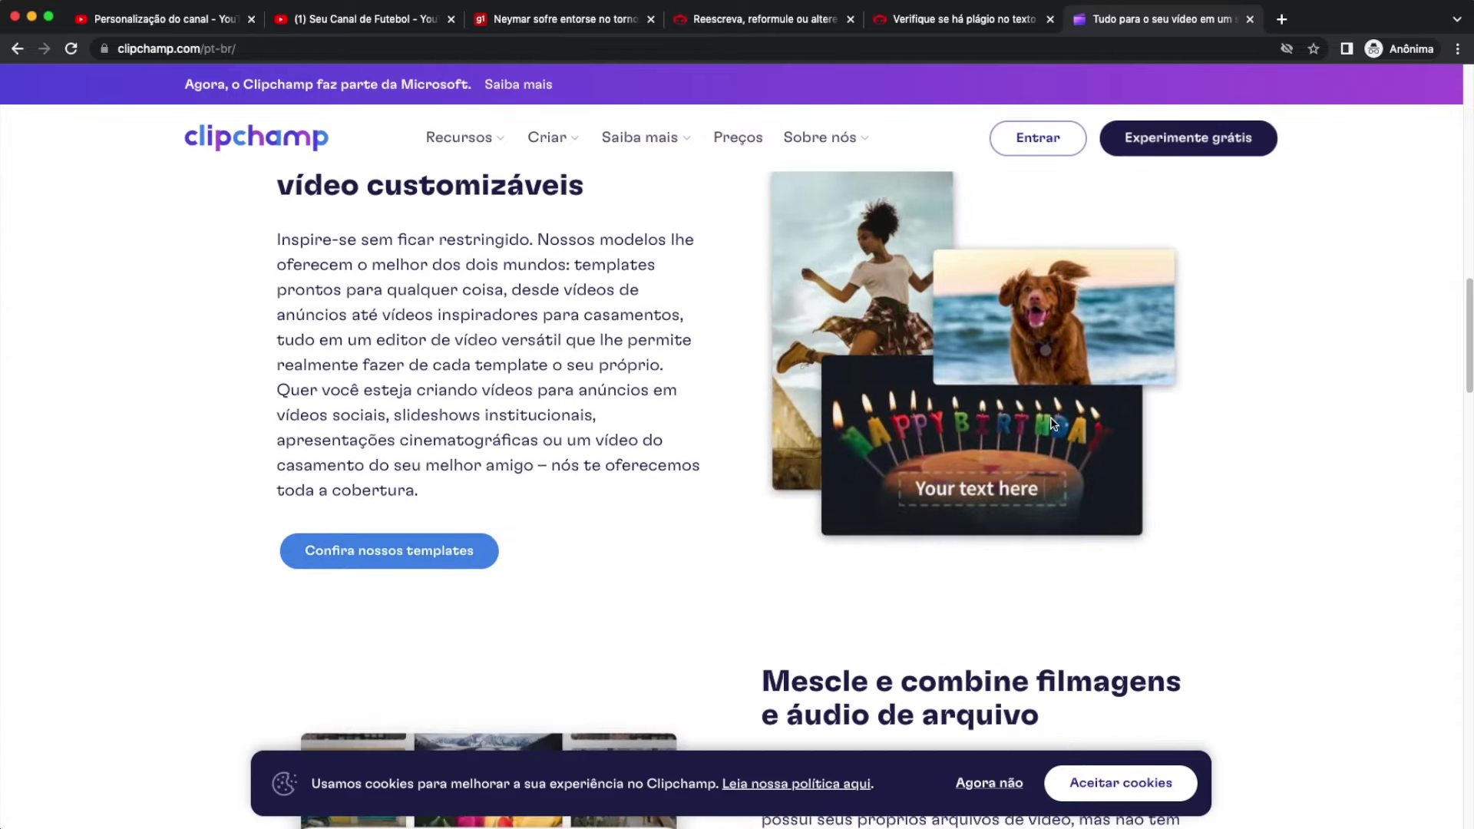
pyautogui.scroll(-3, 1051, 419)
pyautogui.scroll(-10, 1051, 418)
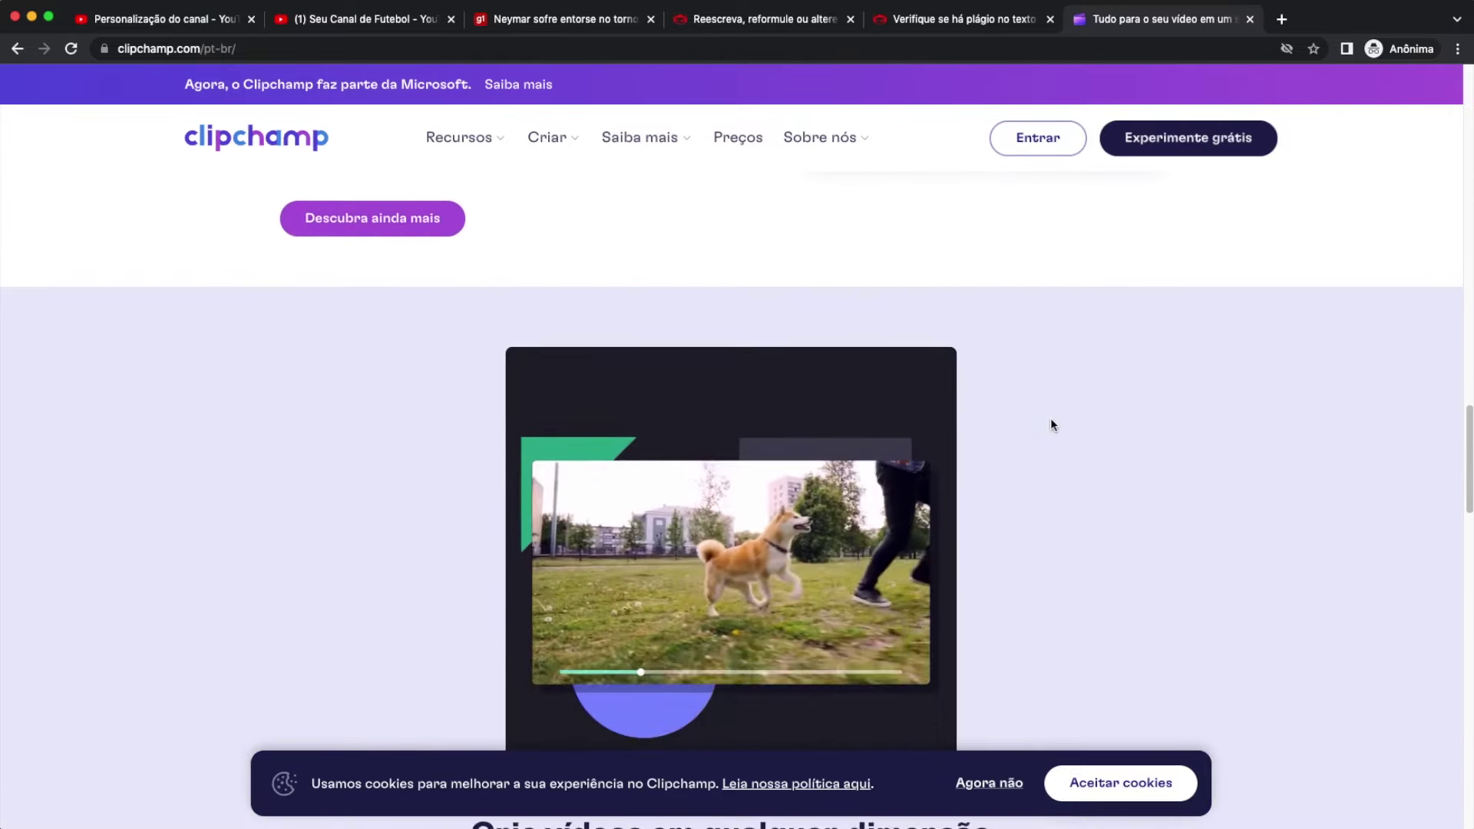
pyautogui.scroll(10, 1052, 425)
pyautogui.scroll(20, 1052, 425)
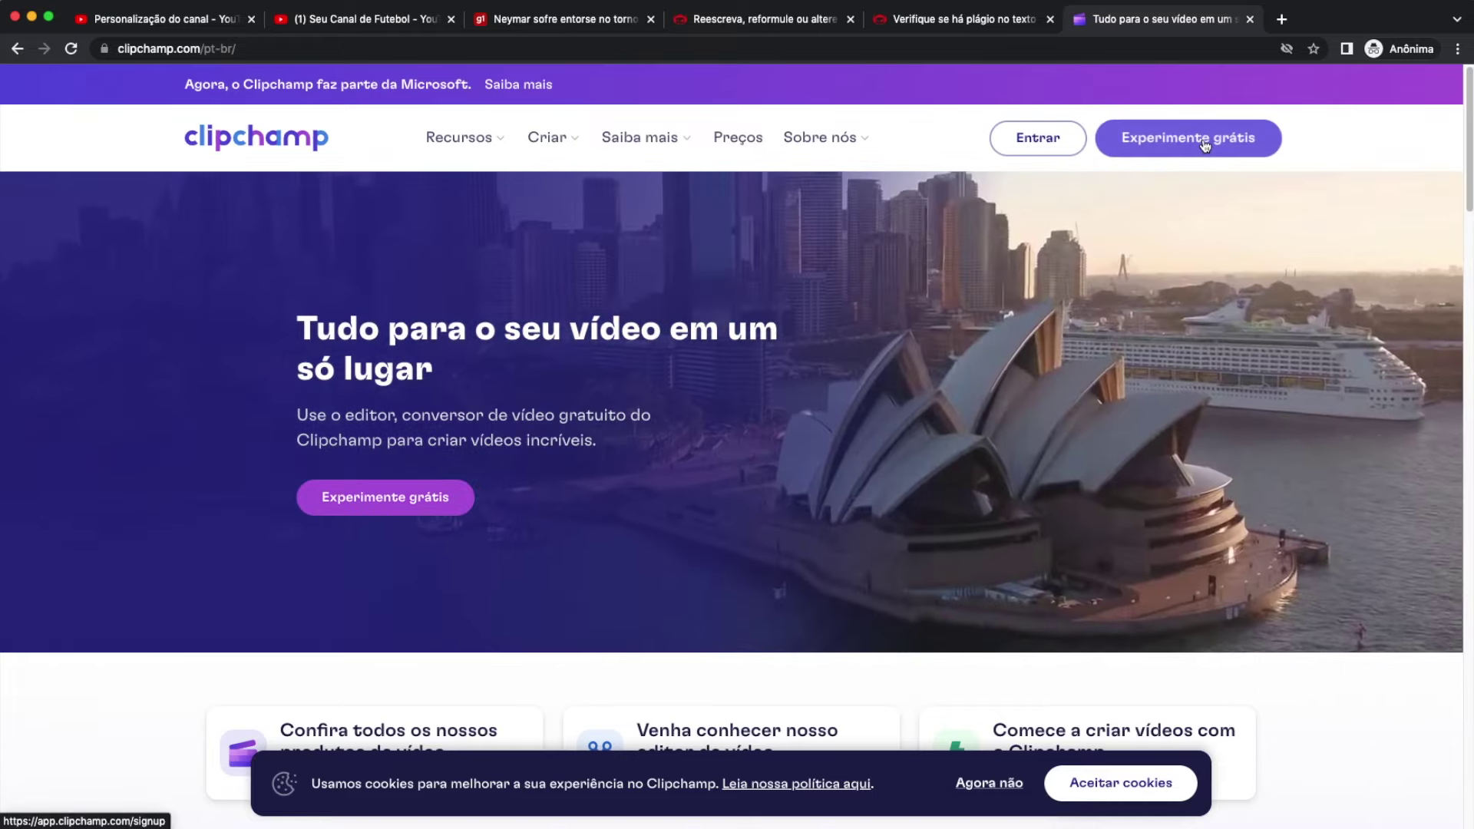
# Sign in to Clipchamp with the Google account option and create a first video project
pyautogui.click(1038, 138)
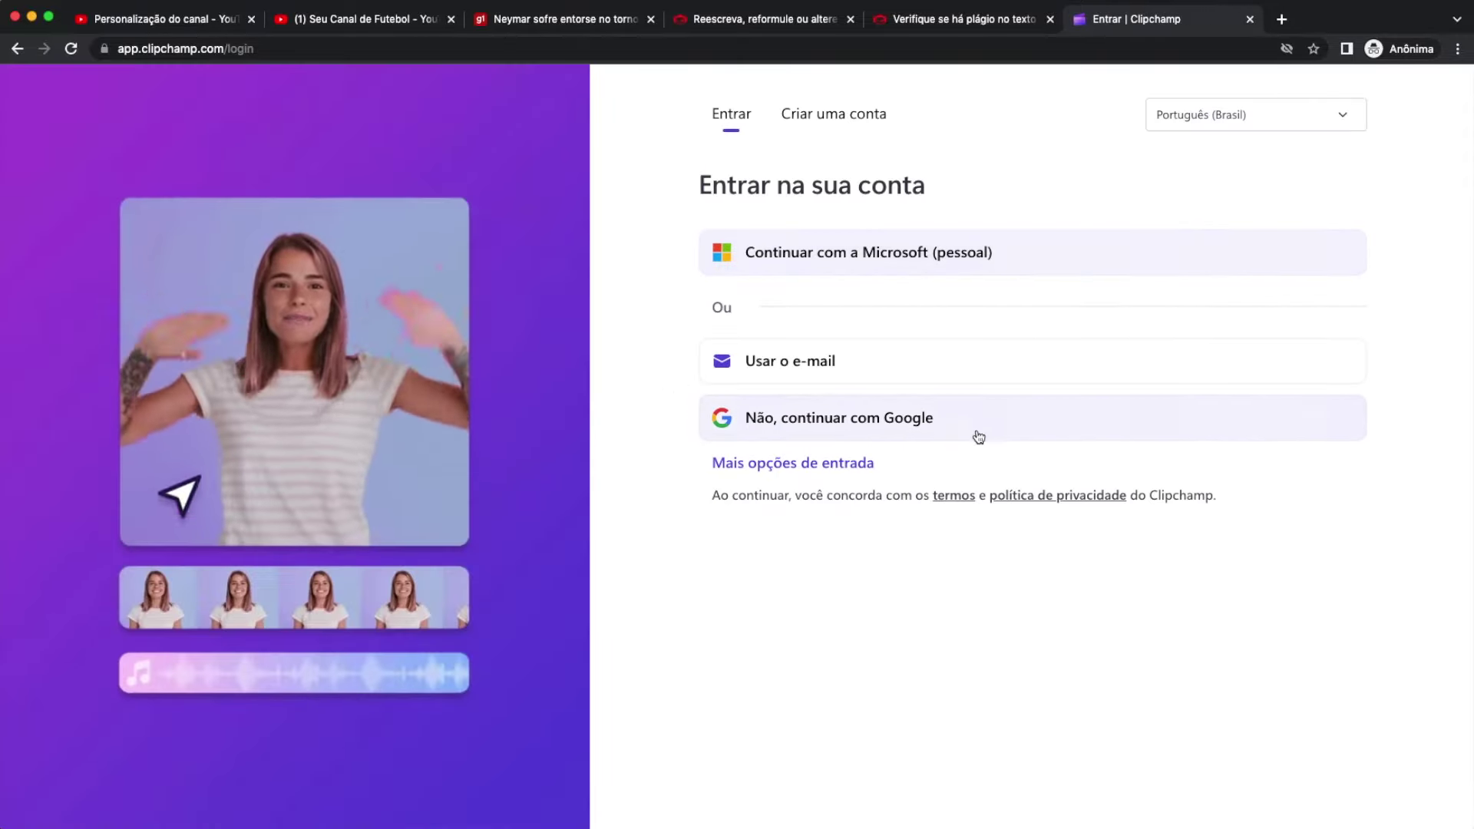
pyautogui.click(845, 443)
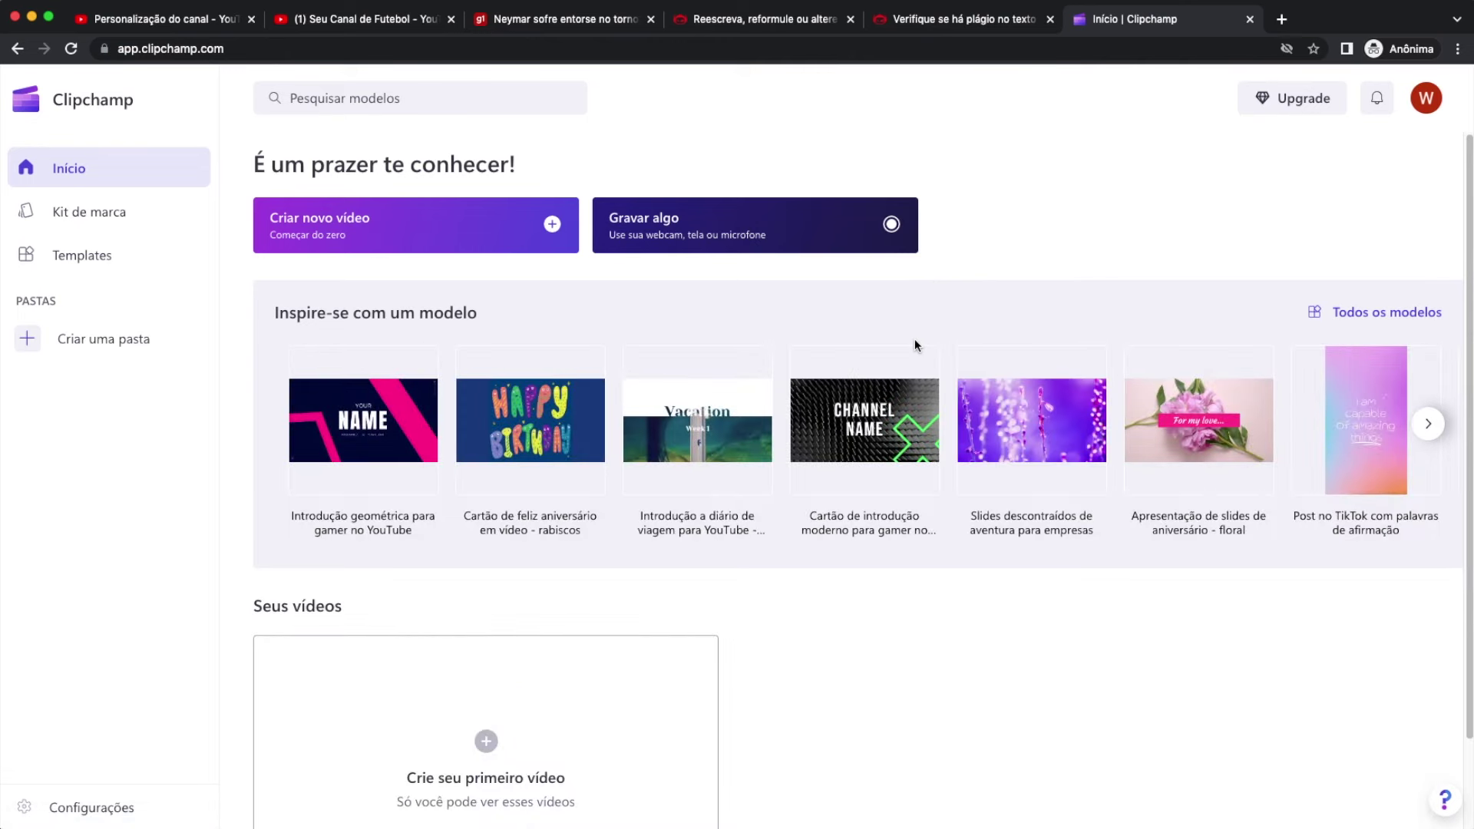
pyautogui.scroll(-3, 915, 338)
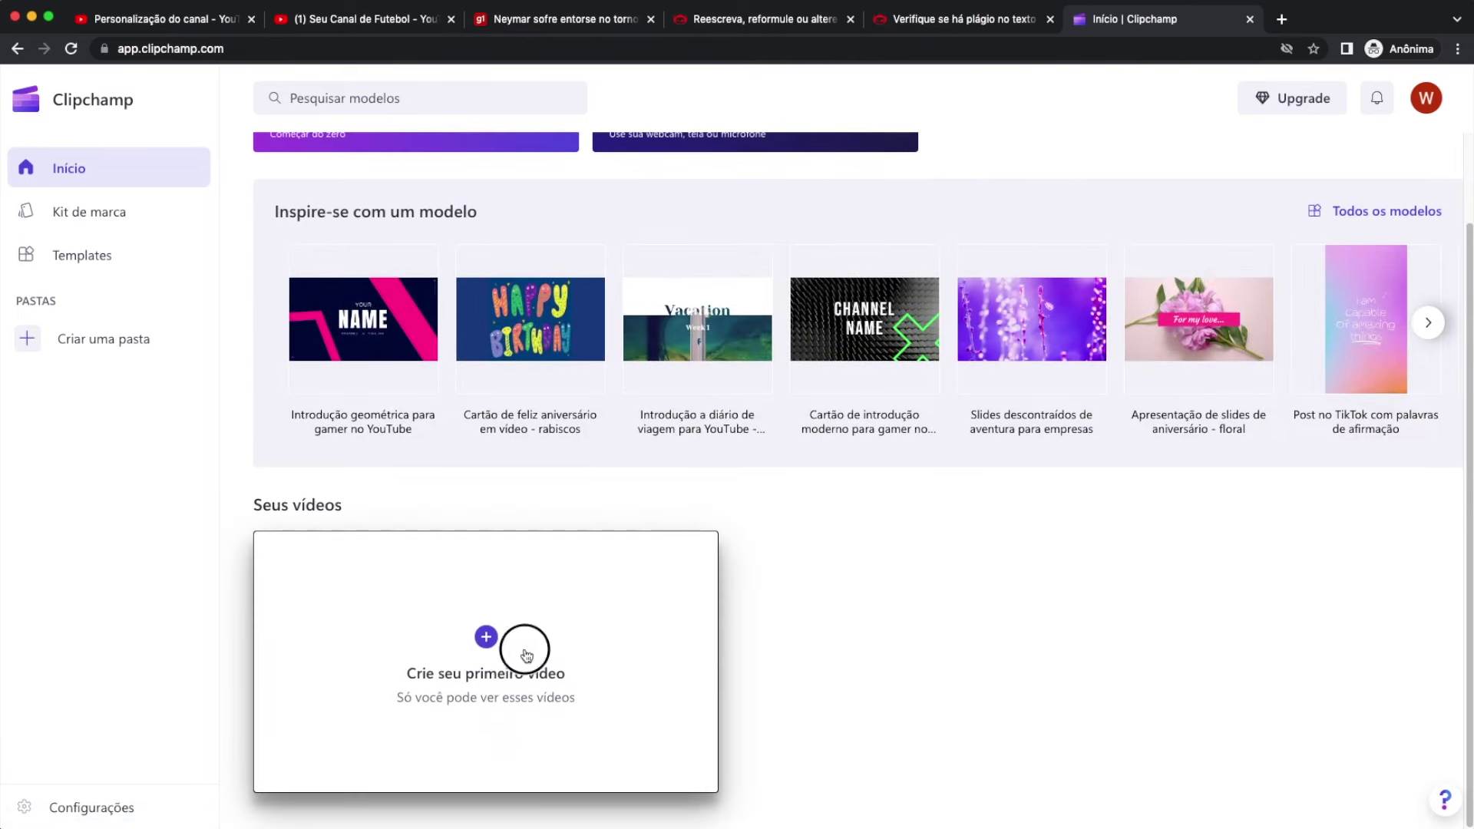
pyautogui.click(520, 648)
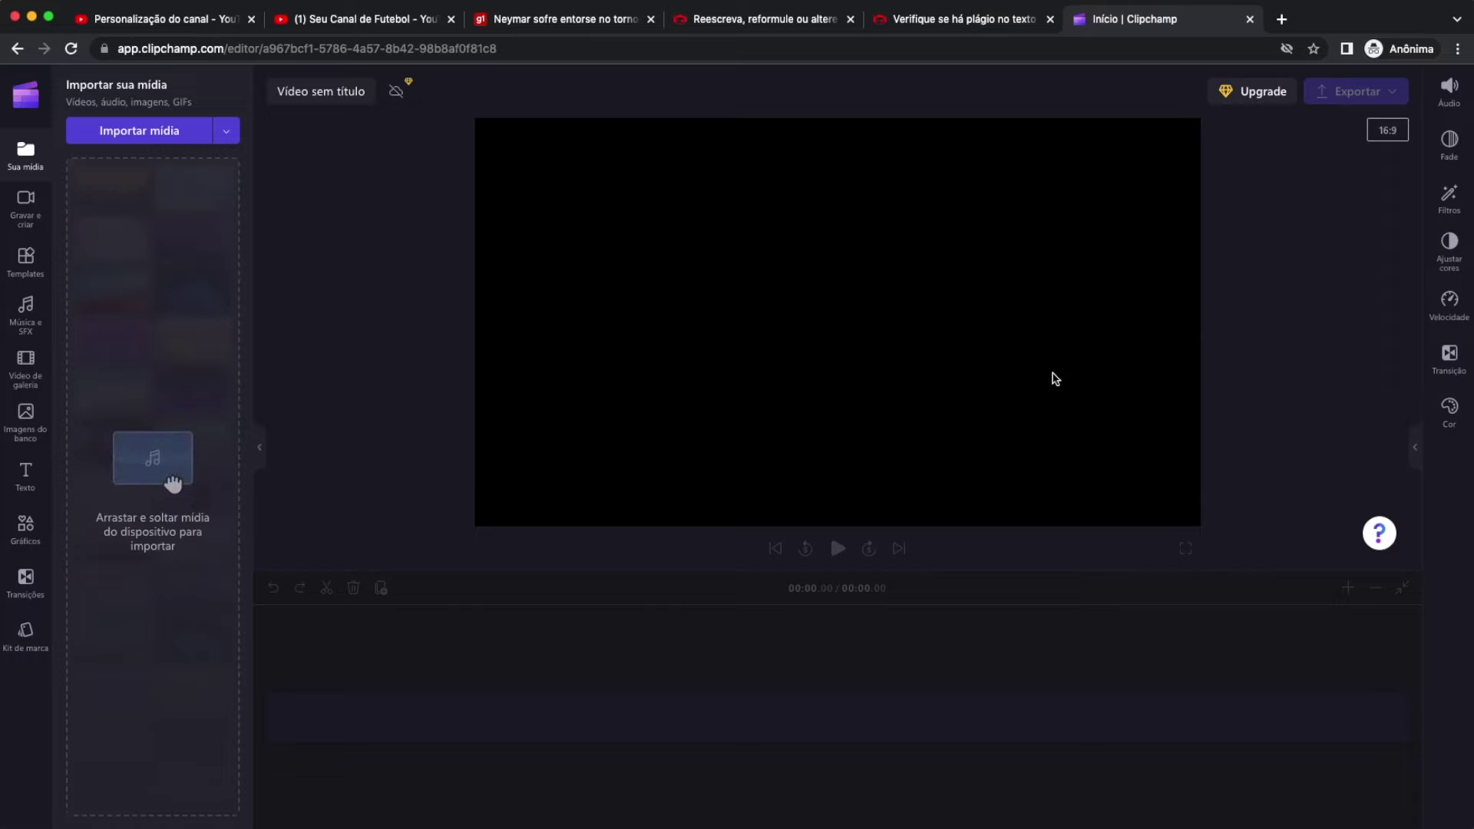
# Open the text-to-speech converter for the new video and check its language choices, keeping Portuguese (Brazil)
pyautogui.click(28, 200)
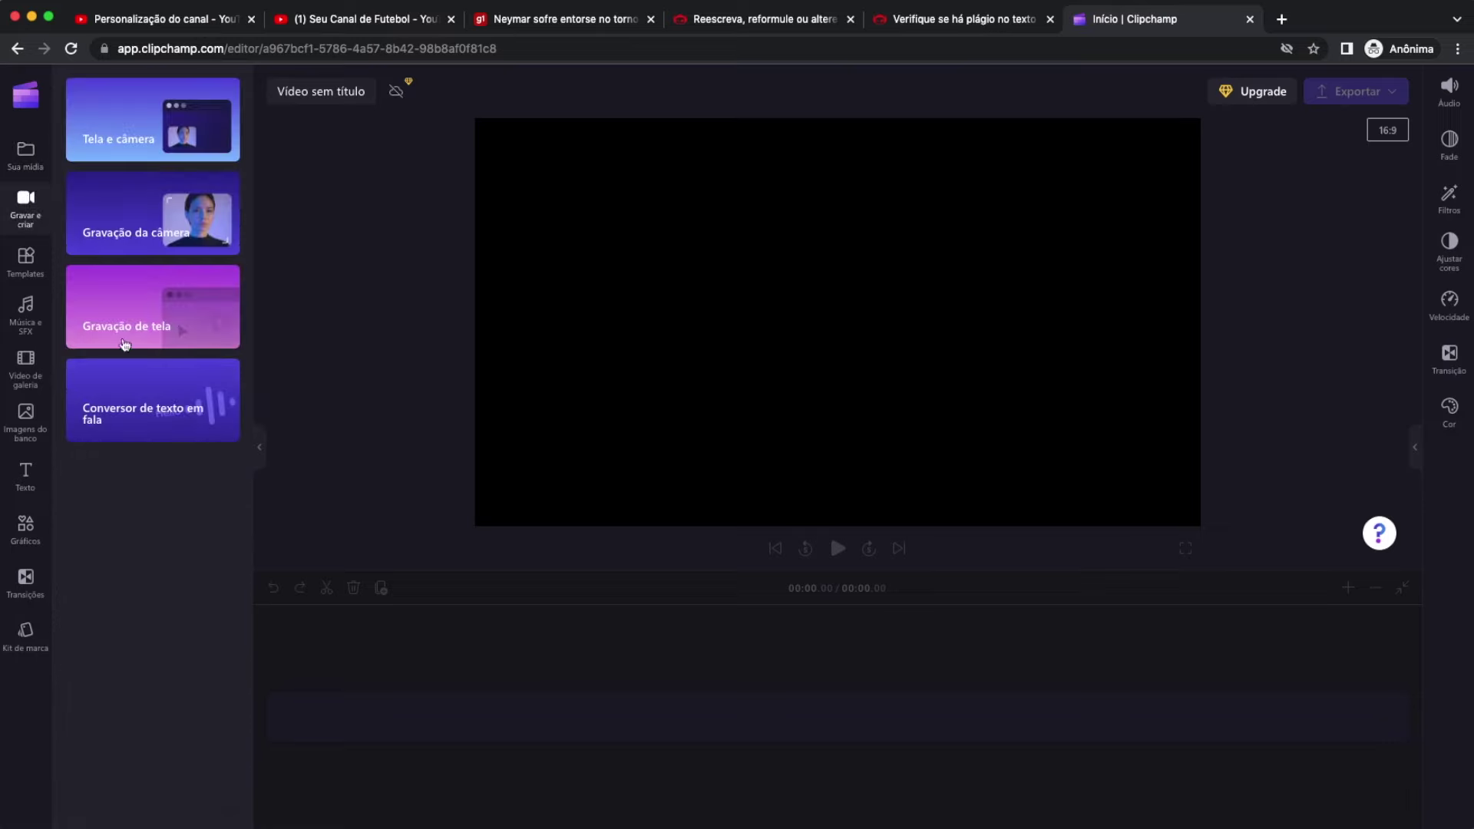
pyautogui.click(143, 416)
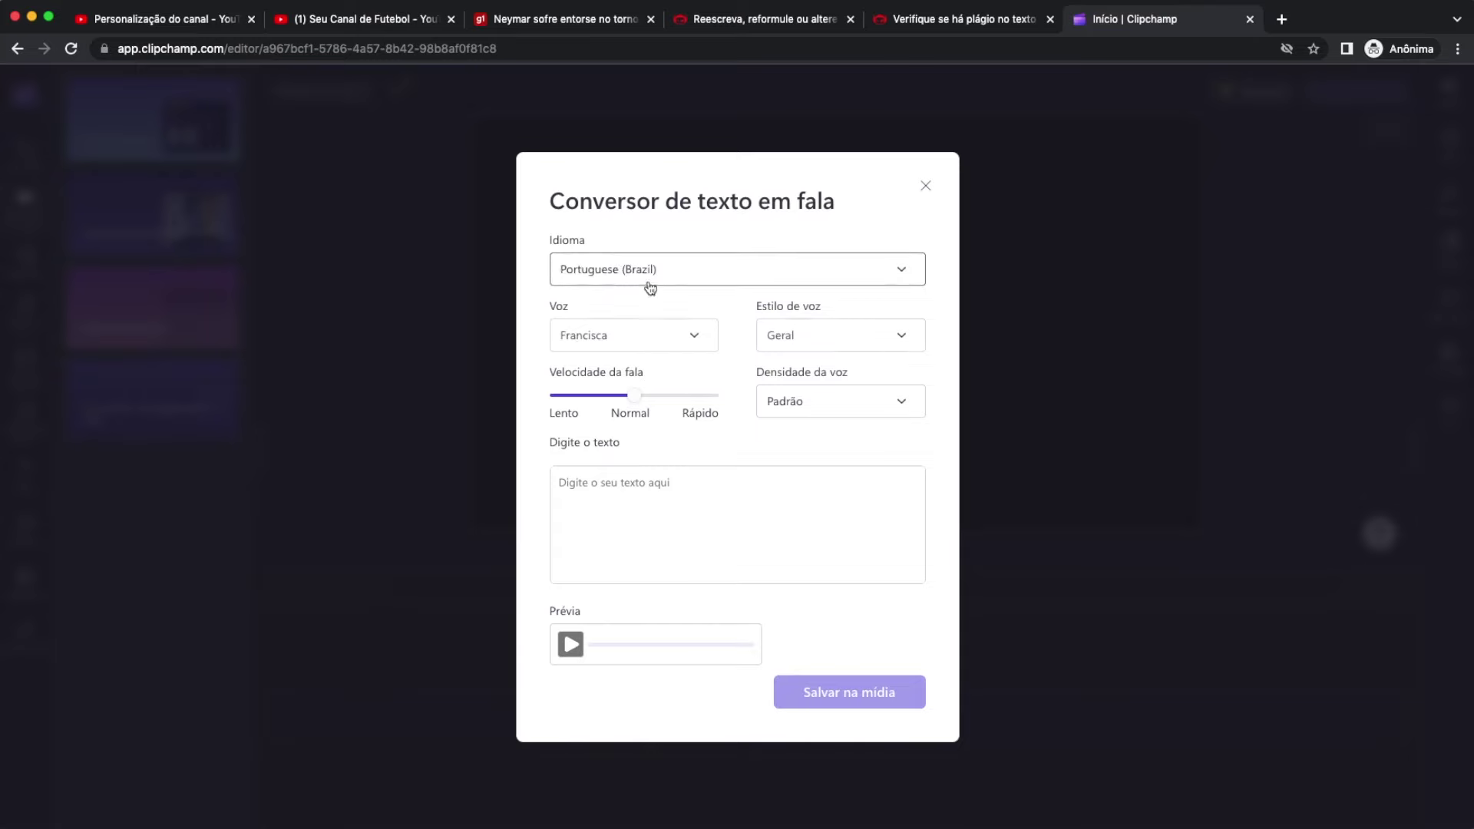
pyautogui.click(754, 275)
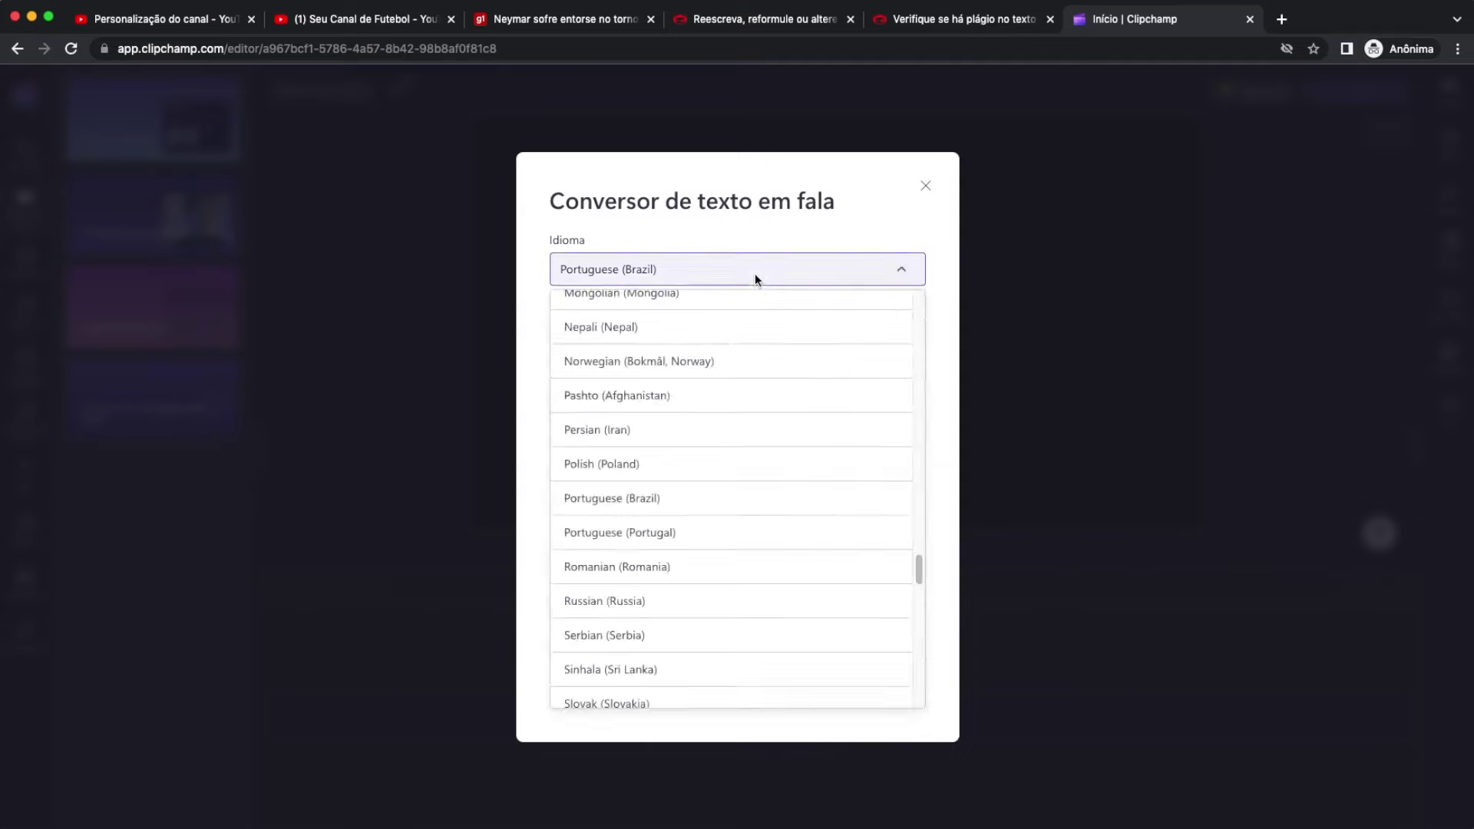
pyautogui.click(754, 274)
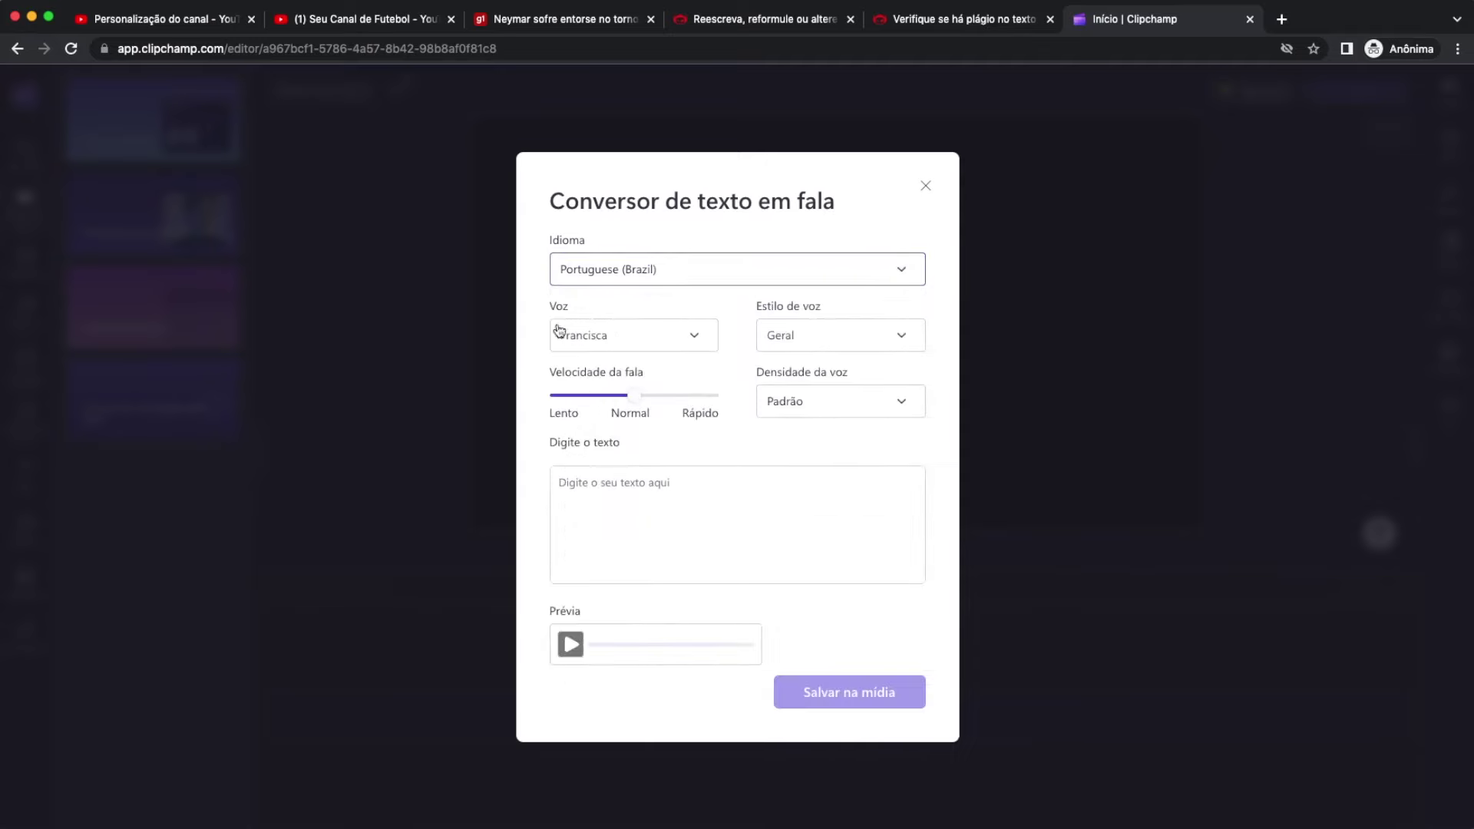
# Browse the Portuguese (Brazil) voices offered by the text-to-speech converter
pyautogui.click(695, 337)
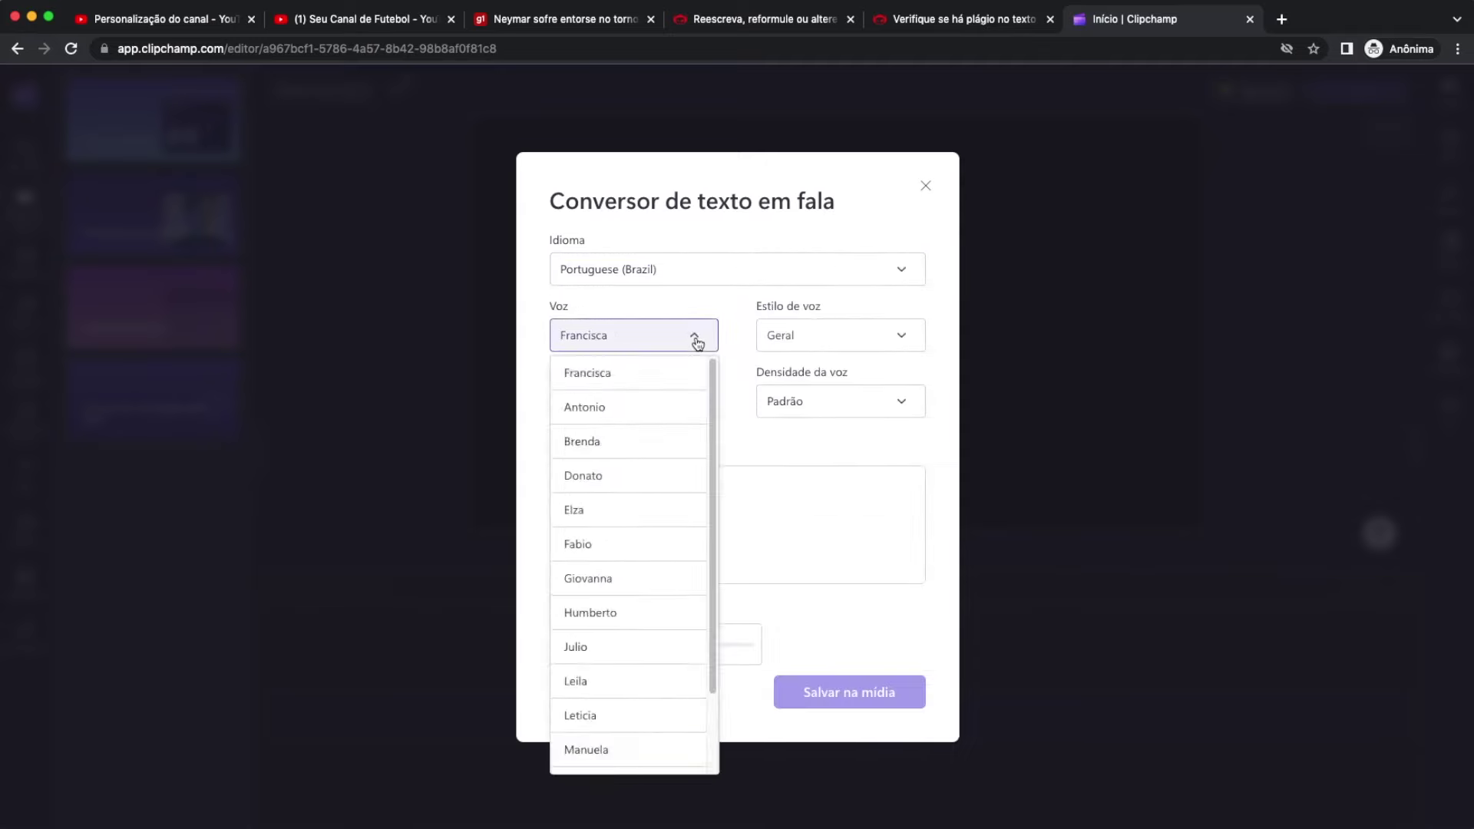
pyautogui.scroll(-3, 613, 534)
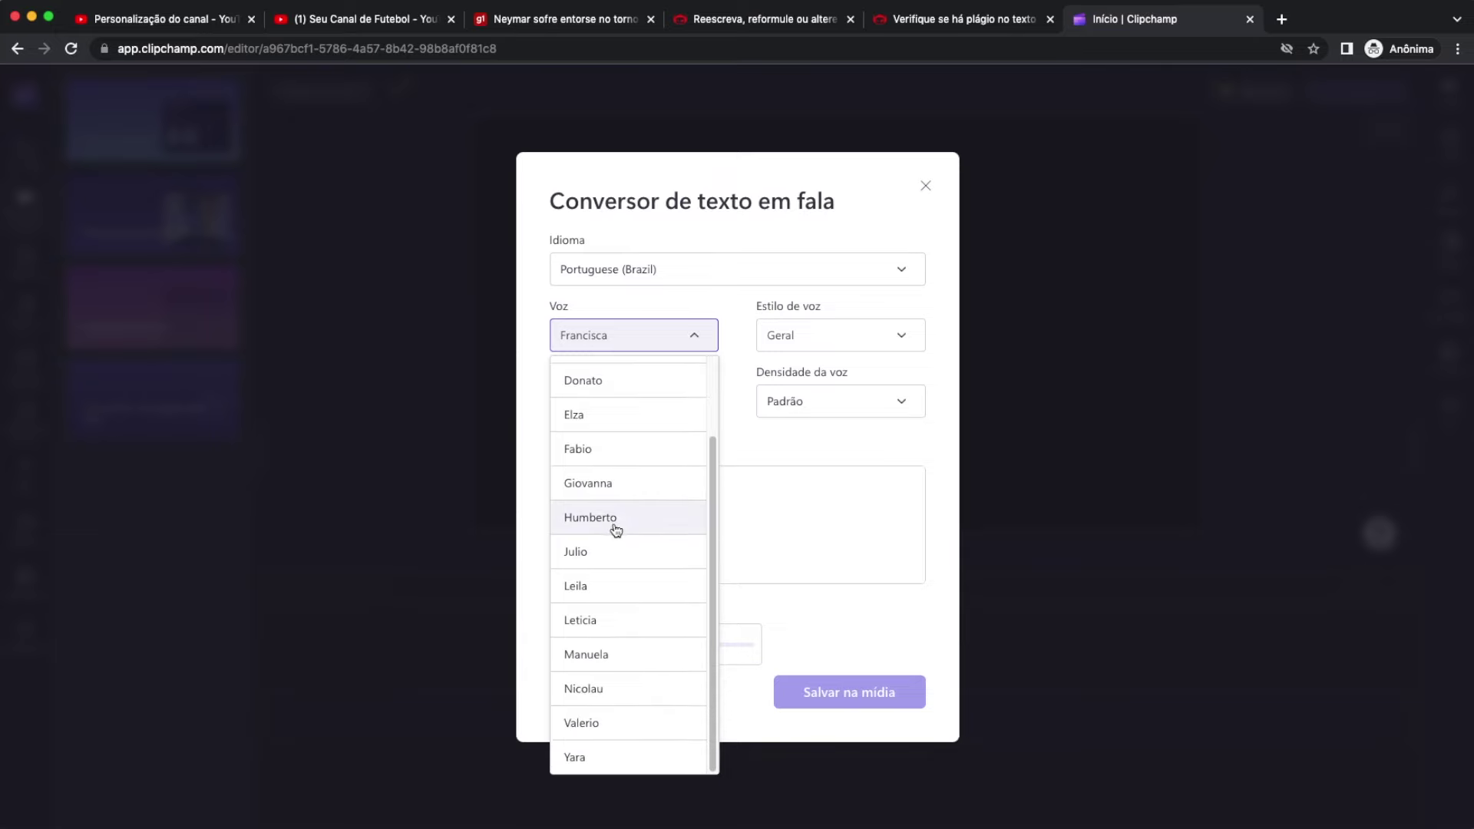